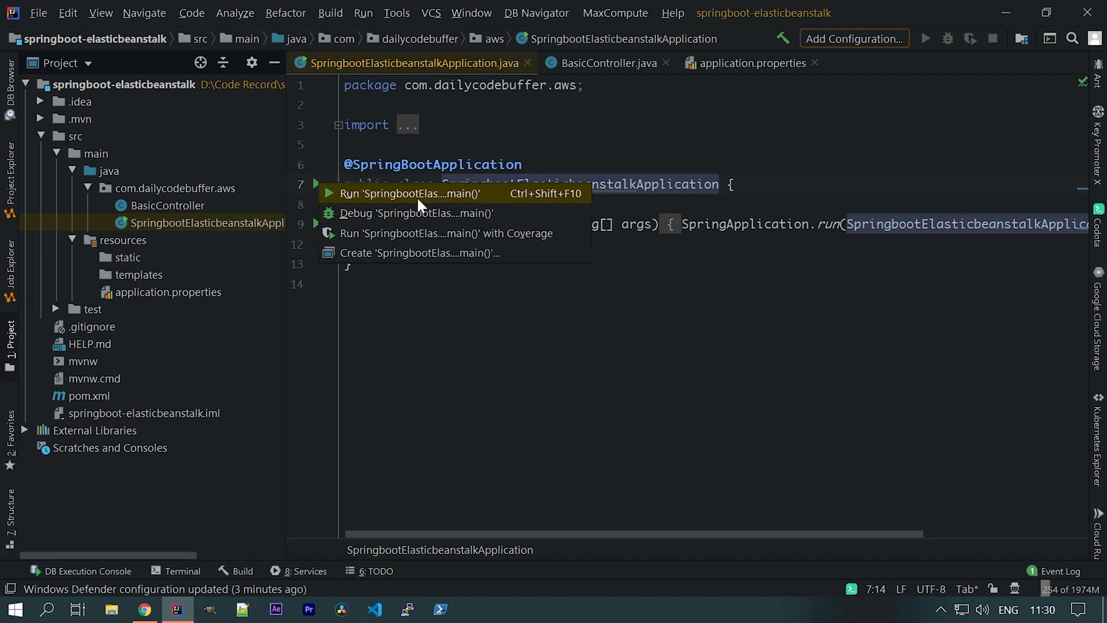
Run SpringbootElasticbeanstalkApplication and check its response at localhost:5000 in a new Chrome tab, enlarging the page text
{"action": "left_click", "coordinate": [417, 194]}
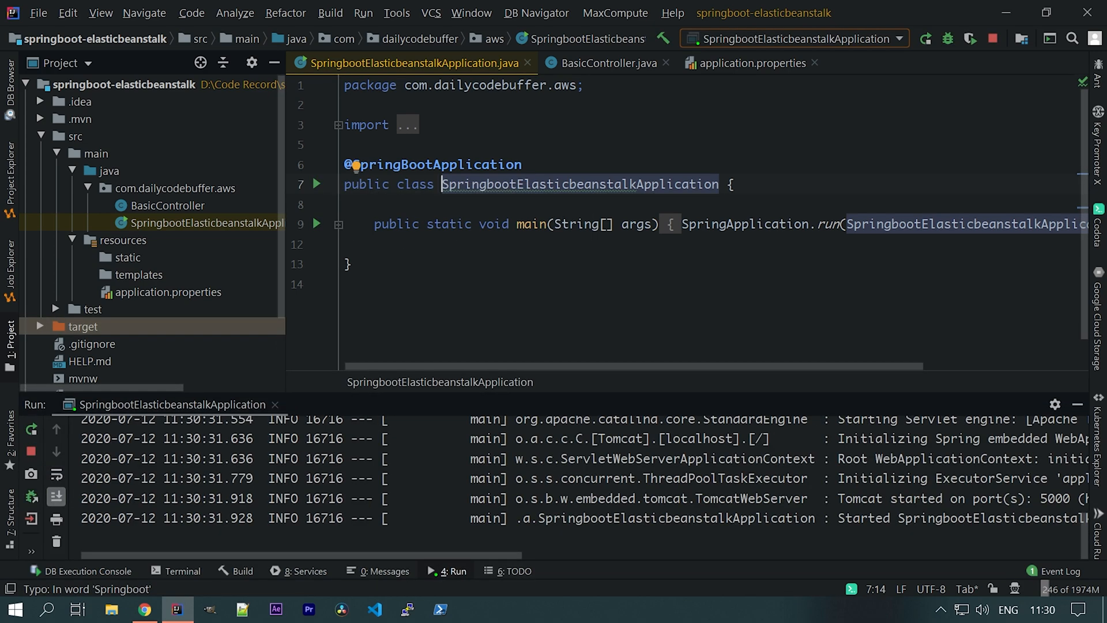
{"action": "left_click", "coordinate": [145, 609]}
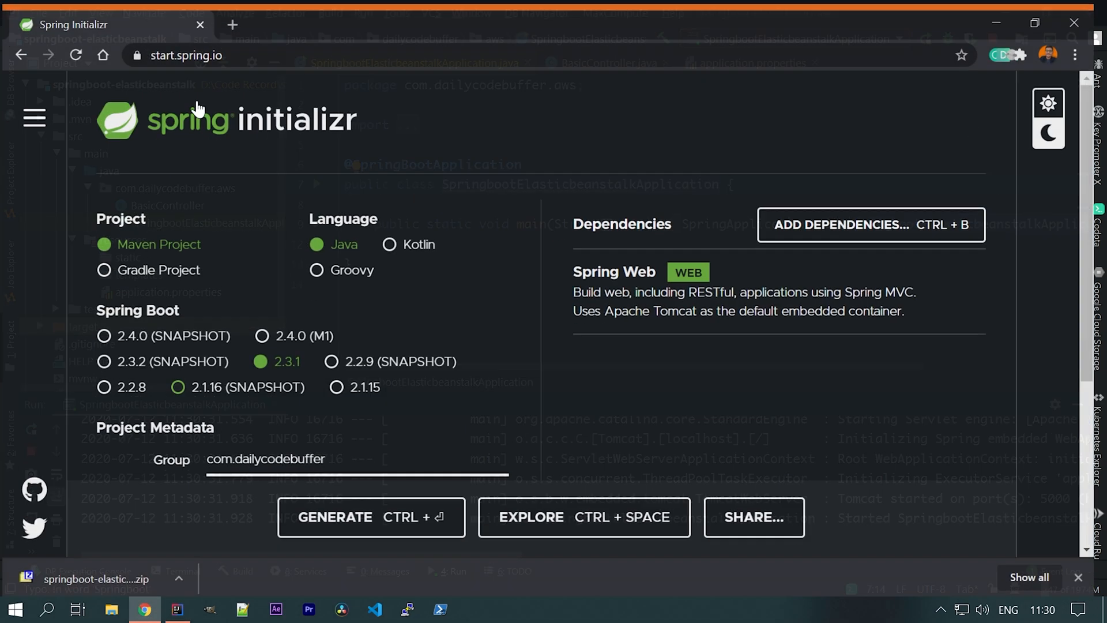
{"action": "left_click", "coordinate": [235, 15]}
{"action": "type", "text": "local"}
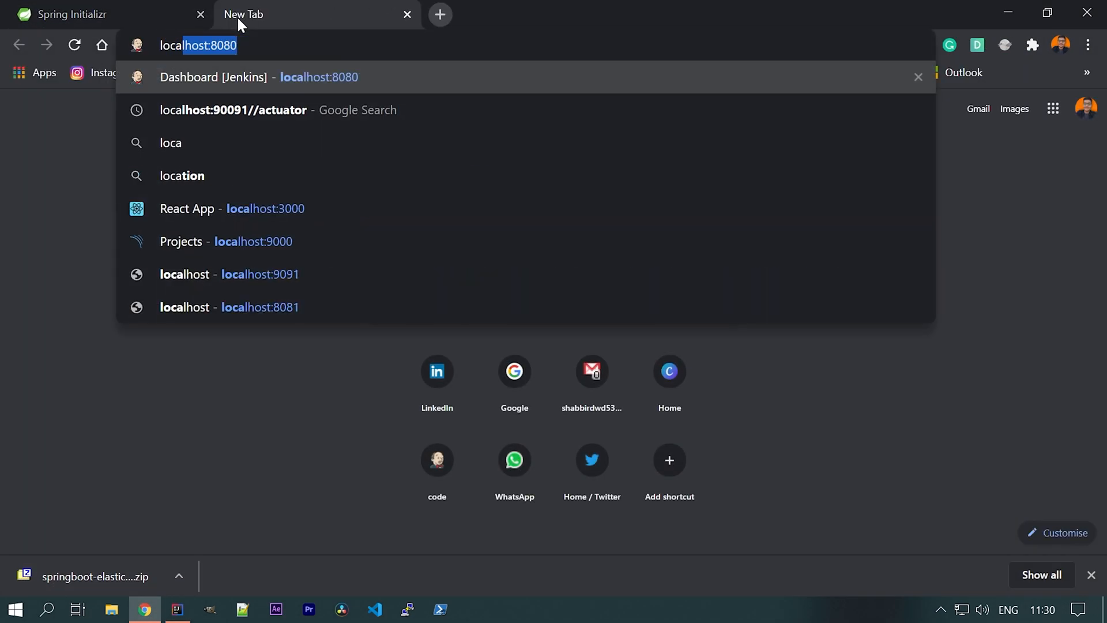
{"action": "type", "text": "host:5000"}
{"action": "key", "text": "Return"}
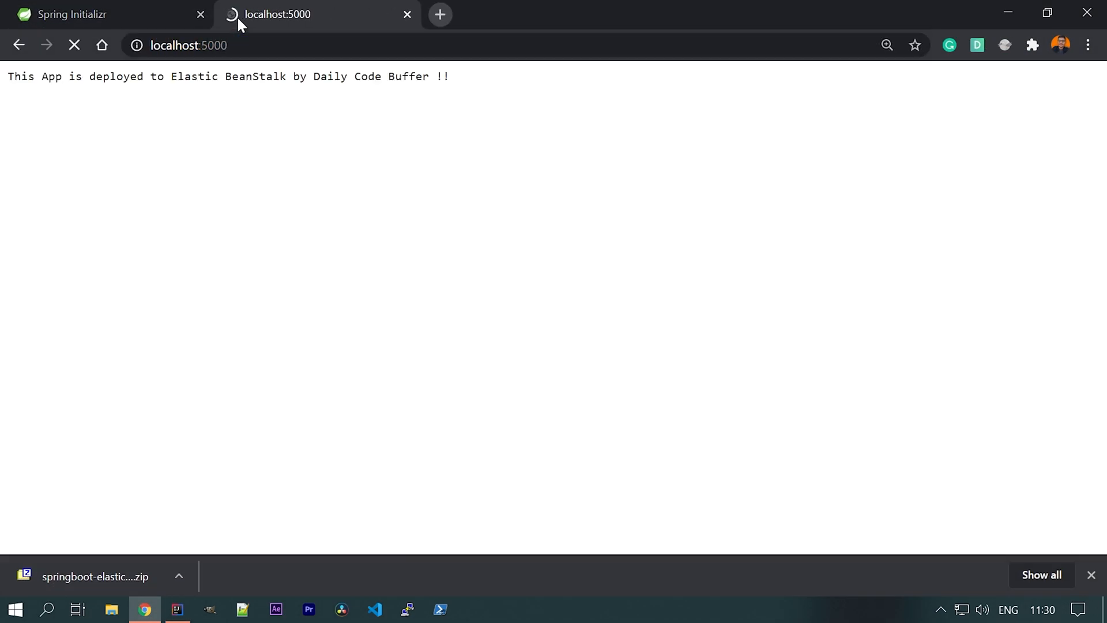
{"action": "scroll", "coordinate": [310, 149], "scroll_direction": "up", "scroll_amount": 5}
{"action": "scroll", "coordinate": [310, 148], "scroll_direction": "up", "scroll_amount": 1}
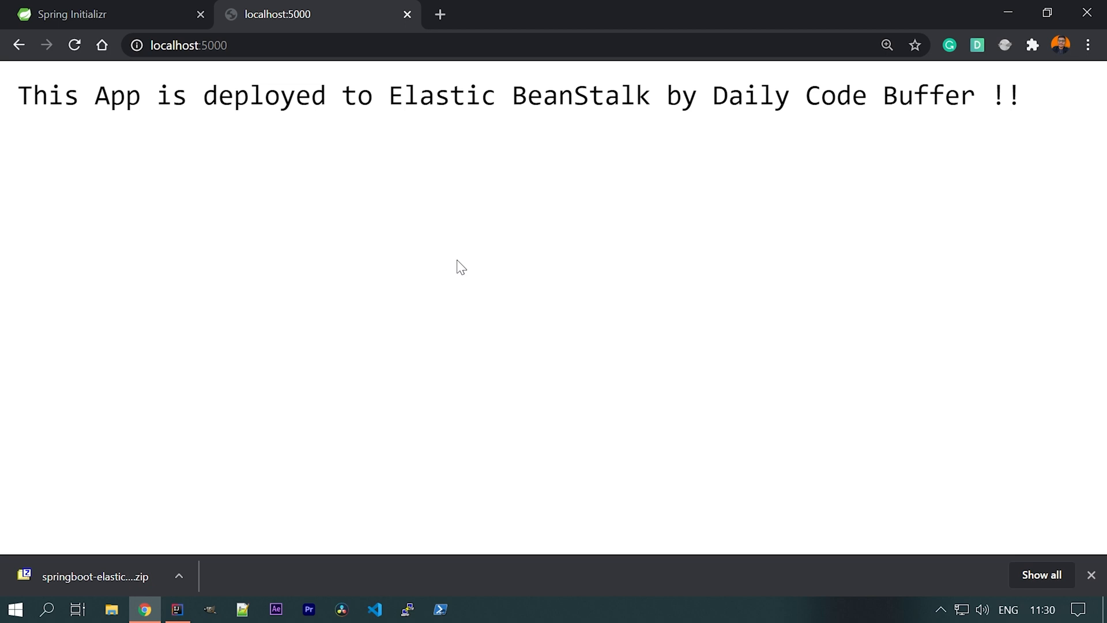
Return to IntelliJ IDEA, stop the running application and run mvn clean install in the project's terminal
{"action": "left_click", "coordinate": [177, 610]}
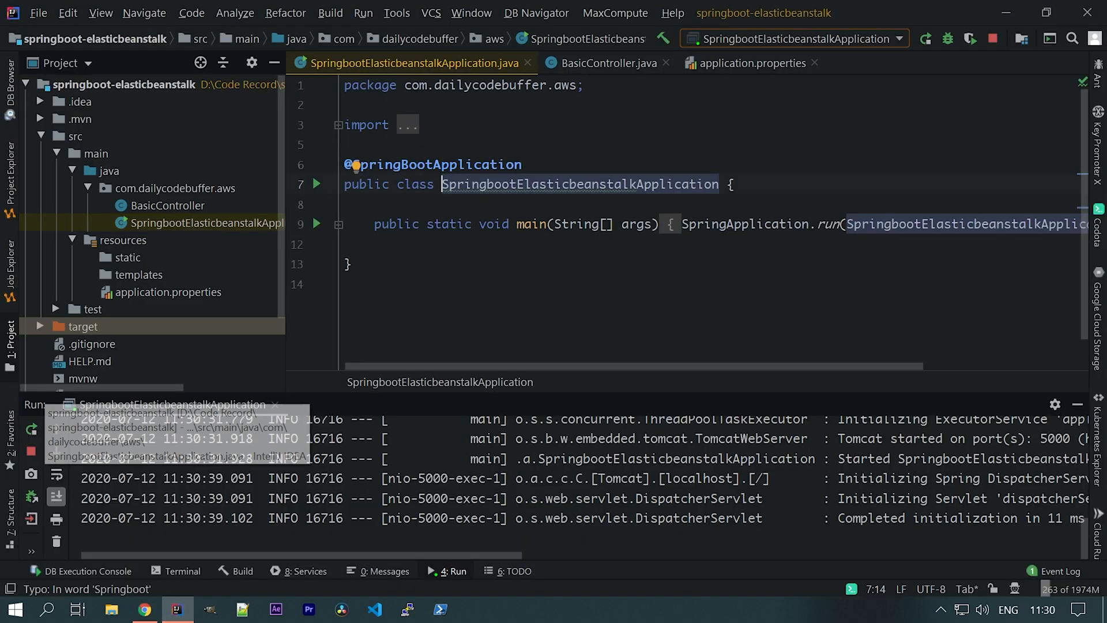
{"action": "left_click", "coordinate": [992, 39]}
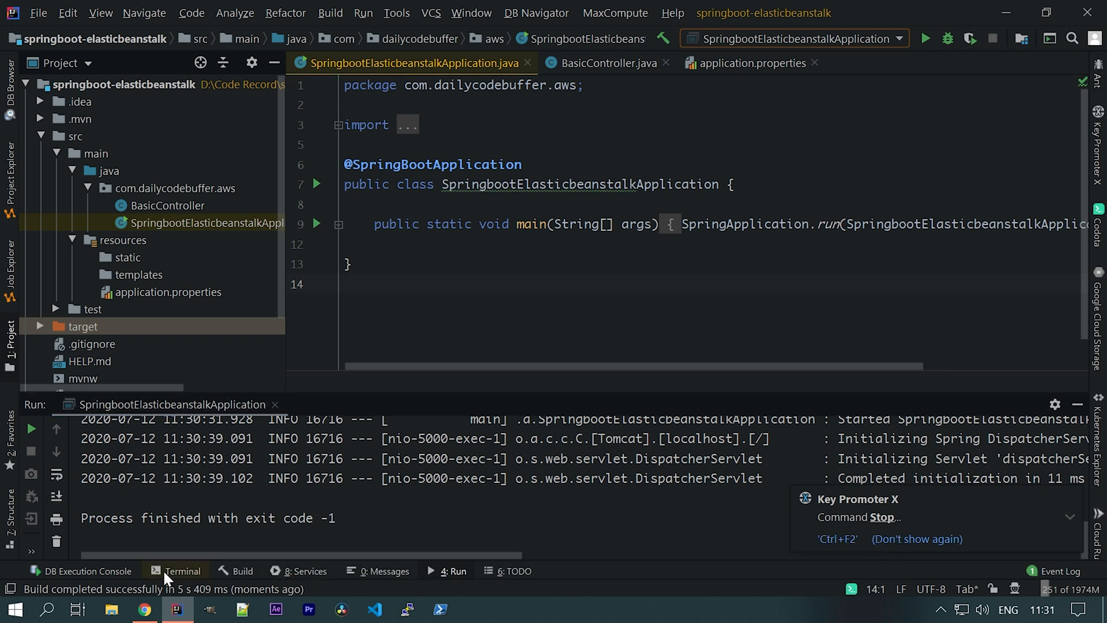
{"action": "left_click", "coordinate": [178, 571]}
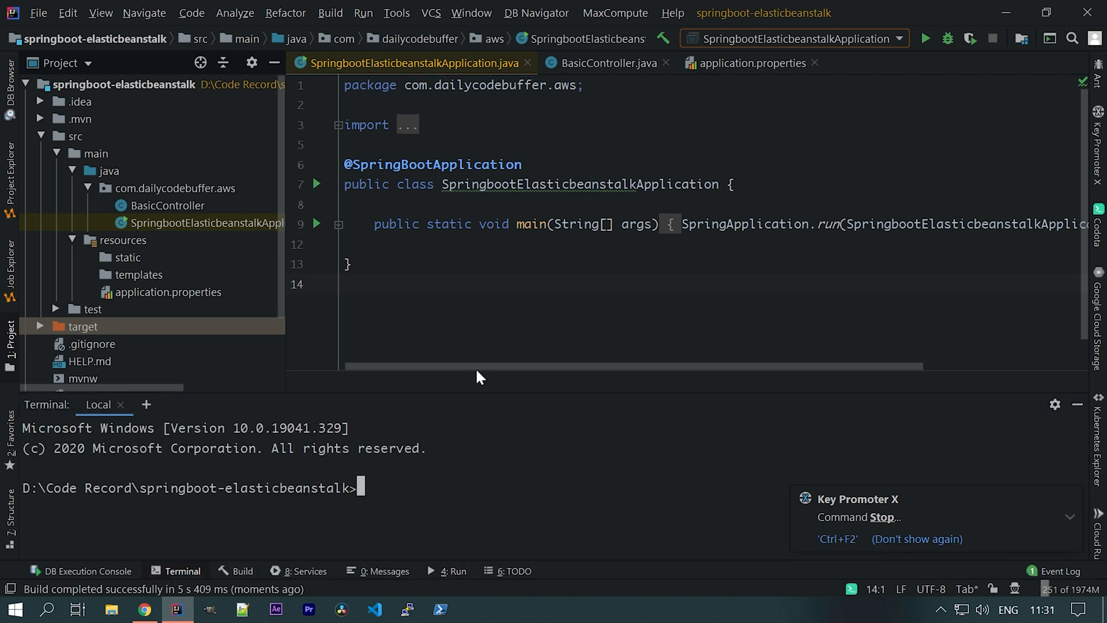
{"action": "left_click_drag", "start_coordinate": [507, 378], "coordinate": [507, 309]}
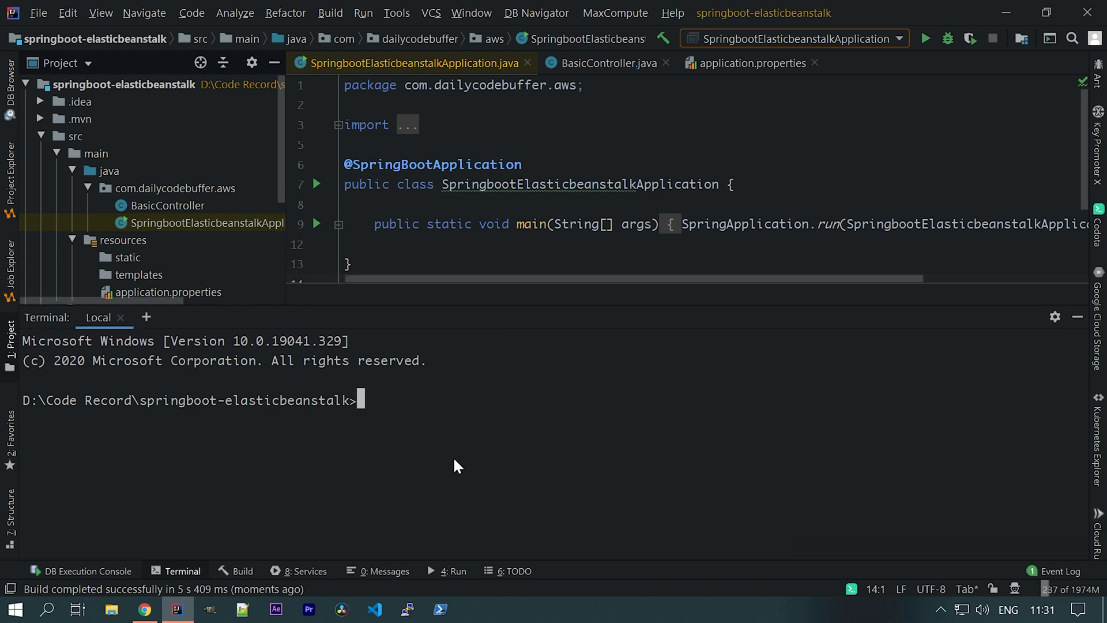
{"action": "type", "text": "mvn clean install"}
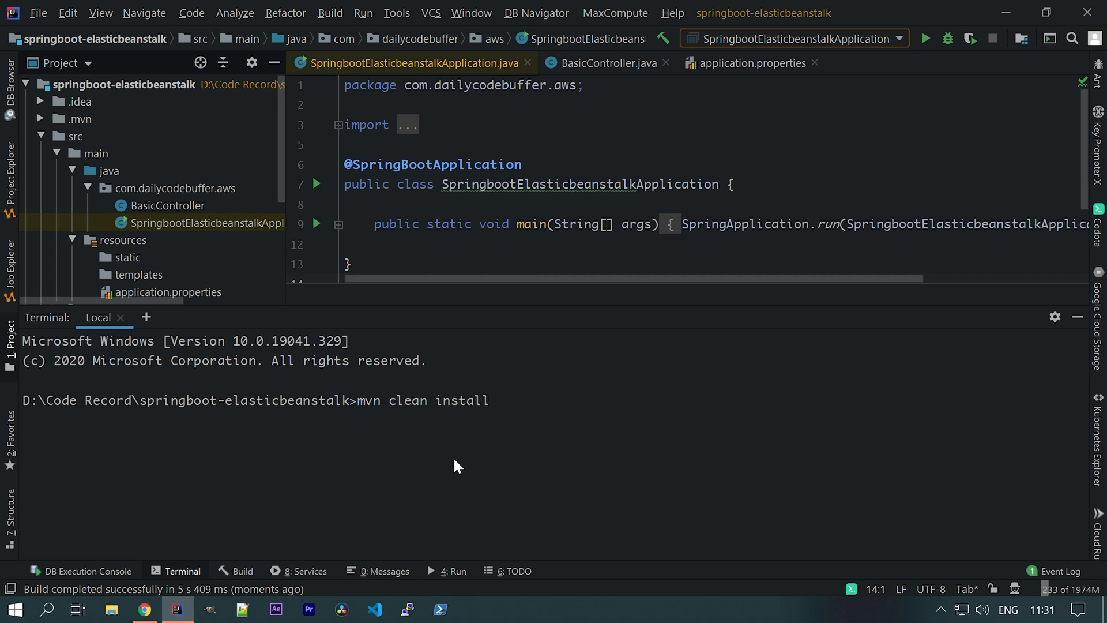
{"action": "key", "text": "Return"}
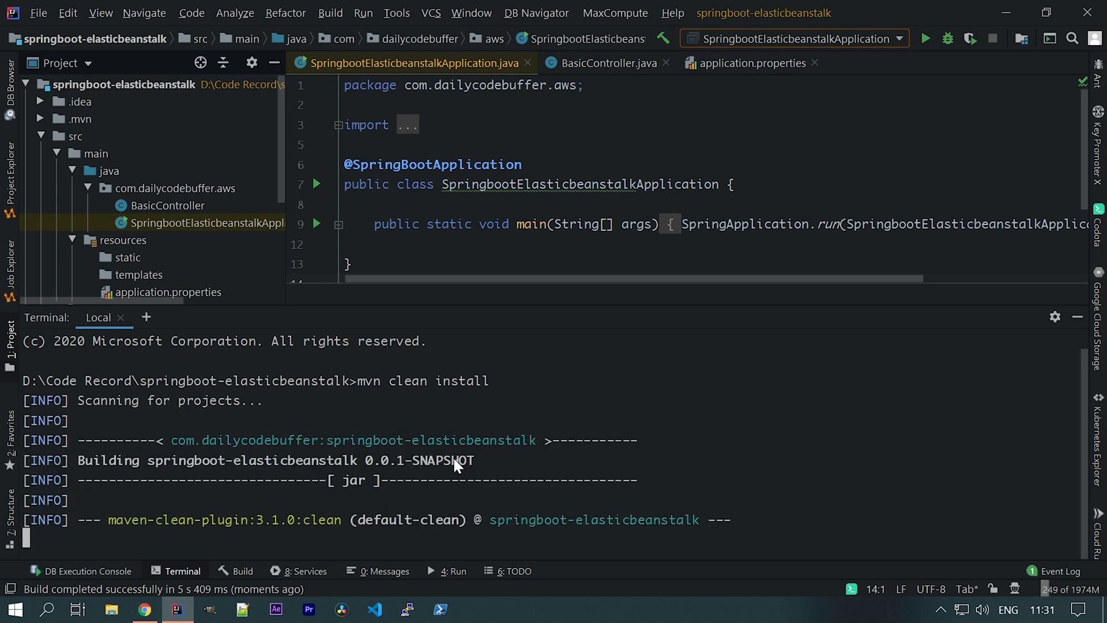
Switch to Chrome, close the localhost:5000 page and open the console sign-in page from aws.amazon.com in a new tab
{"action": "left_click", "coordinate": [145, 609]}
{"action": "middle_click", "coordinate": [350, 9]}
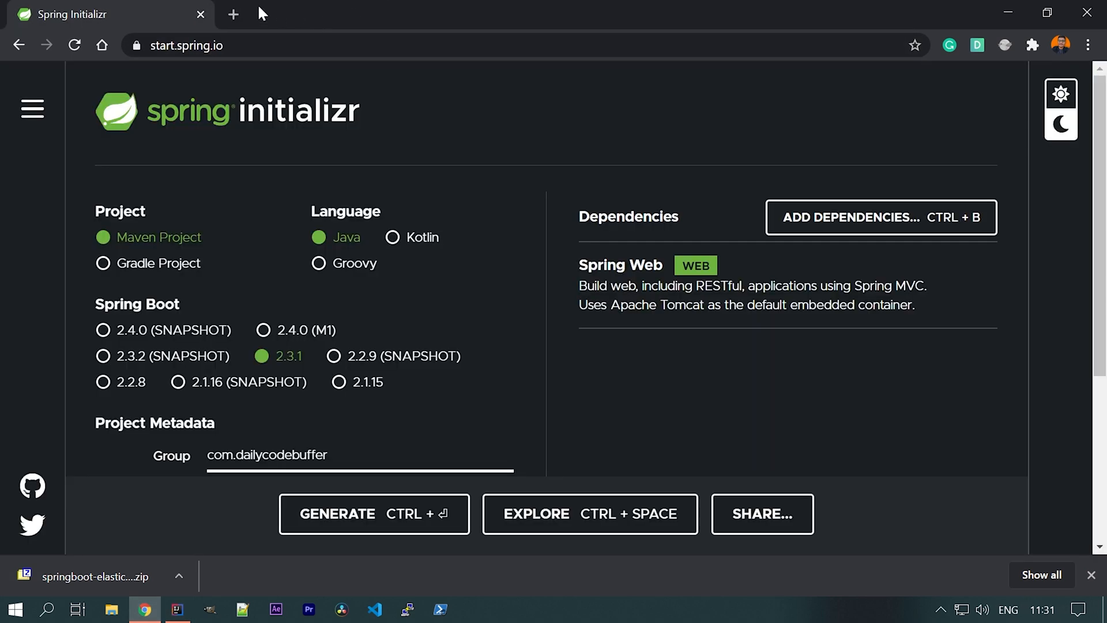
{"action": "left_click", "coordinate": [233, 15]}
{"action": "type", "text": "aws.amazon.com"}
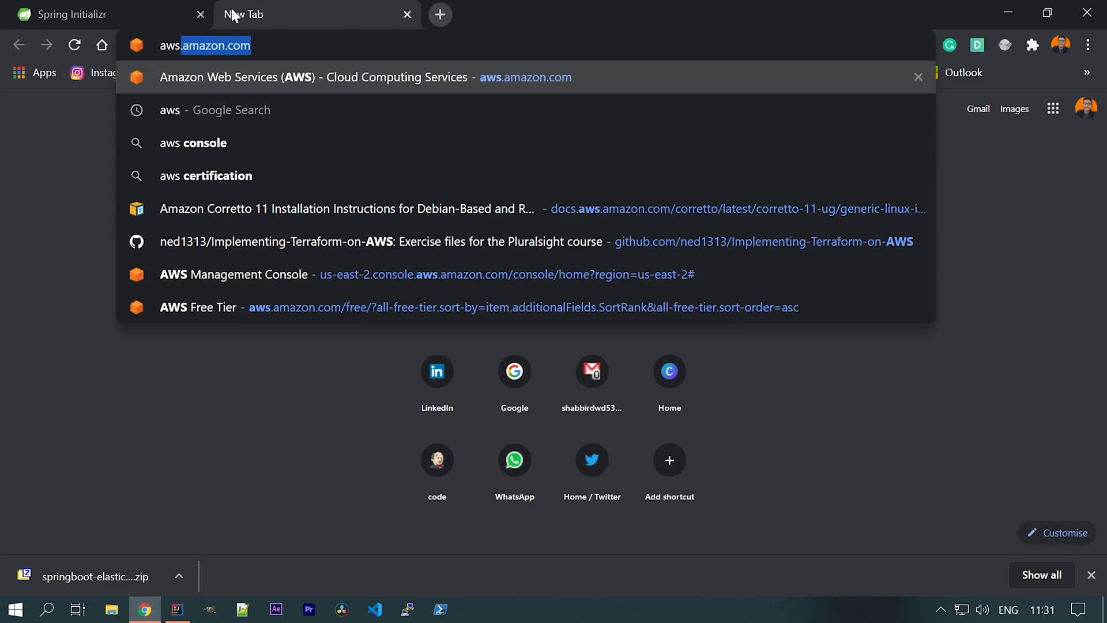
{"action": "key", "text": "Return"}
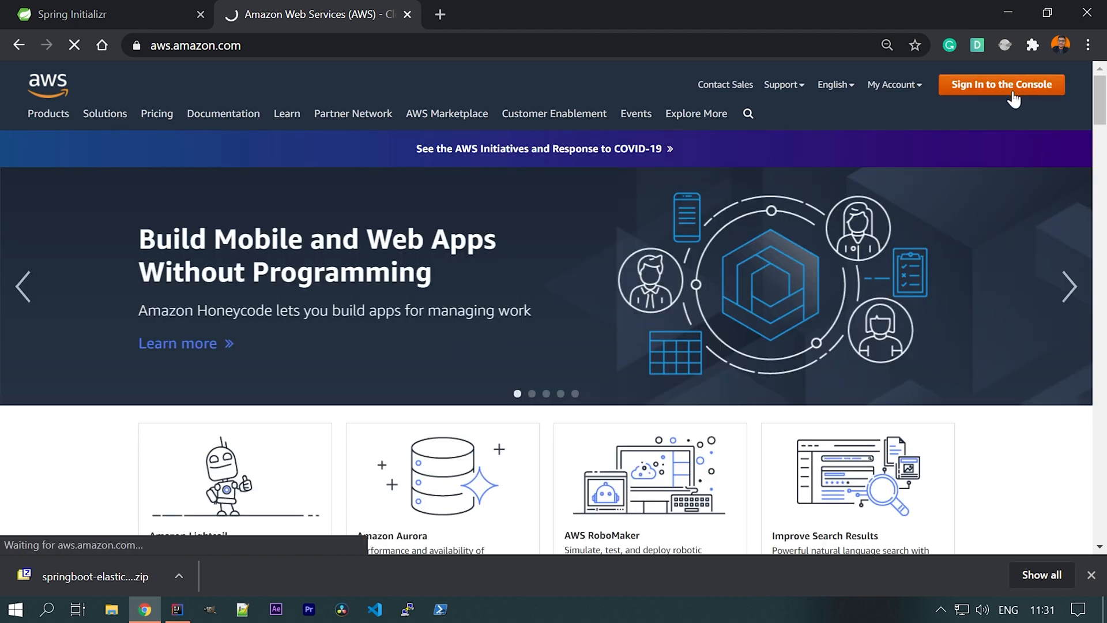
{"action": "left_click", "coordinate": [1011, 98]}
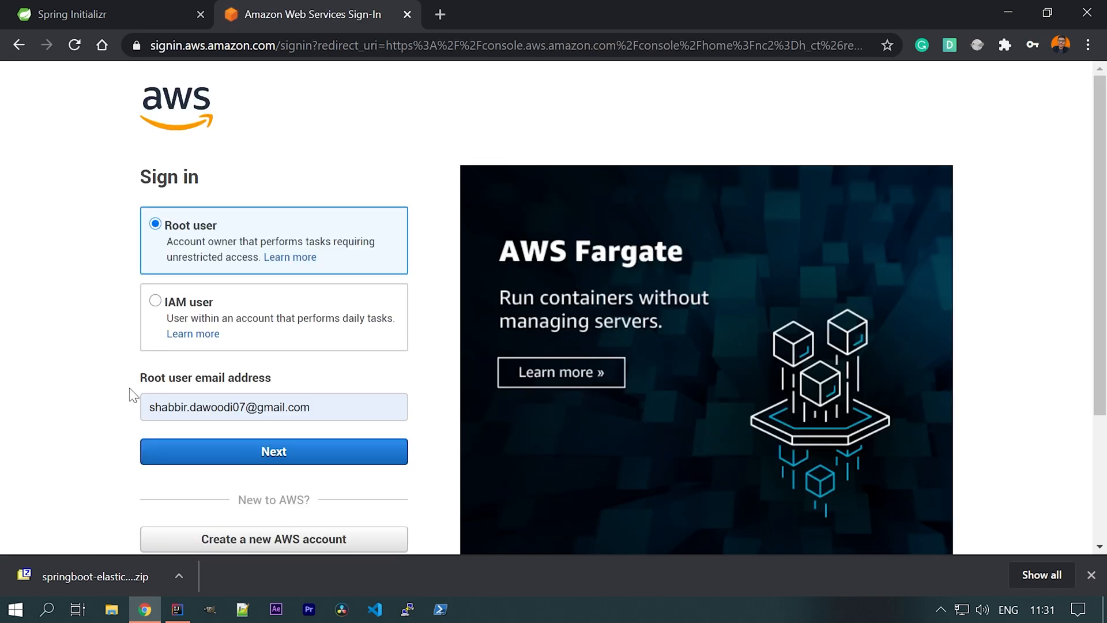
Sign in to AWS as root user with the prefilled e-mail, entering the account password and the MFA code
{"action": "scroll", "coordinate": [59, 314], "scroll_direction": "down", "scroll_amount": 1}
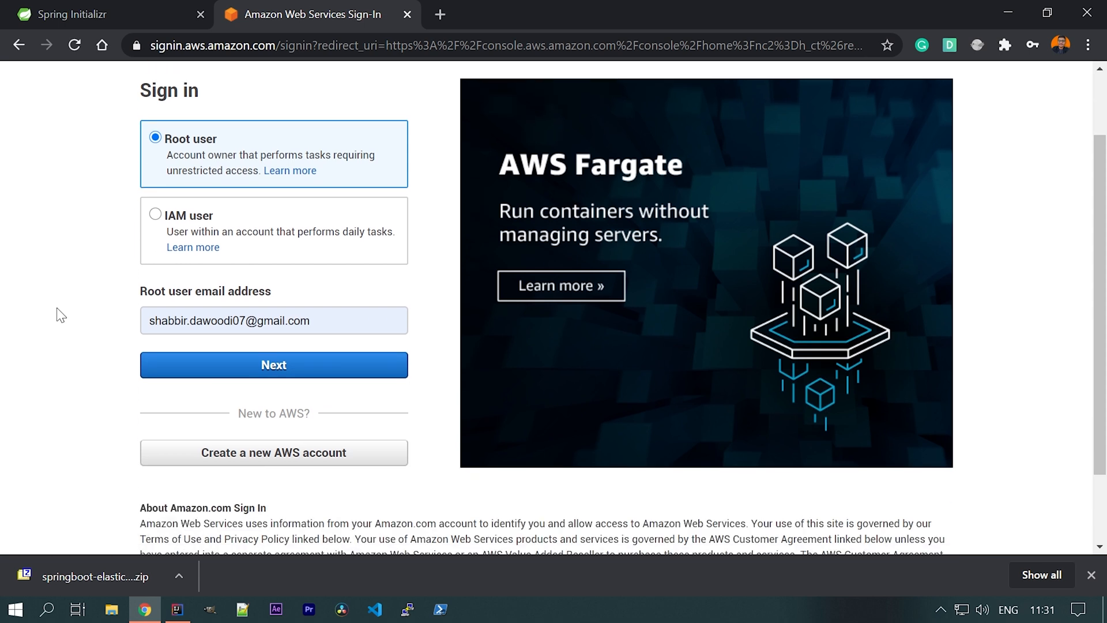
{"action": "left_click", "coordinate": [234, 371]}
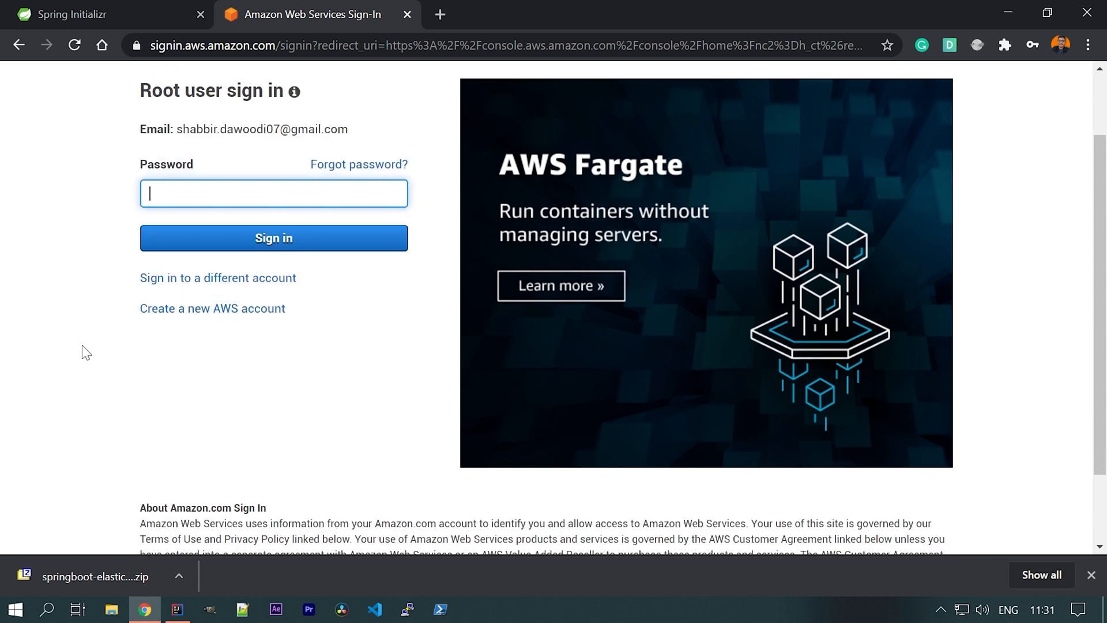
{"action": "key", "text": "ctrl+v"}
{"action": "left_click", "coordinate": [272, 237]}
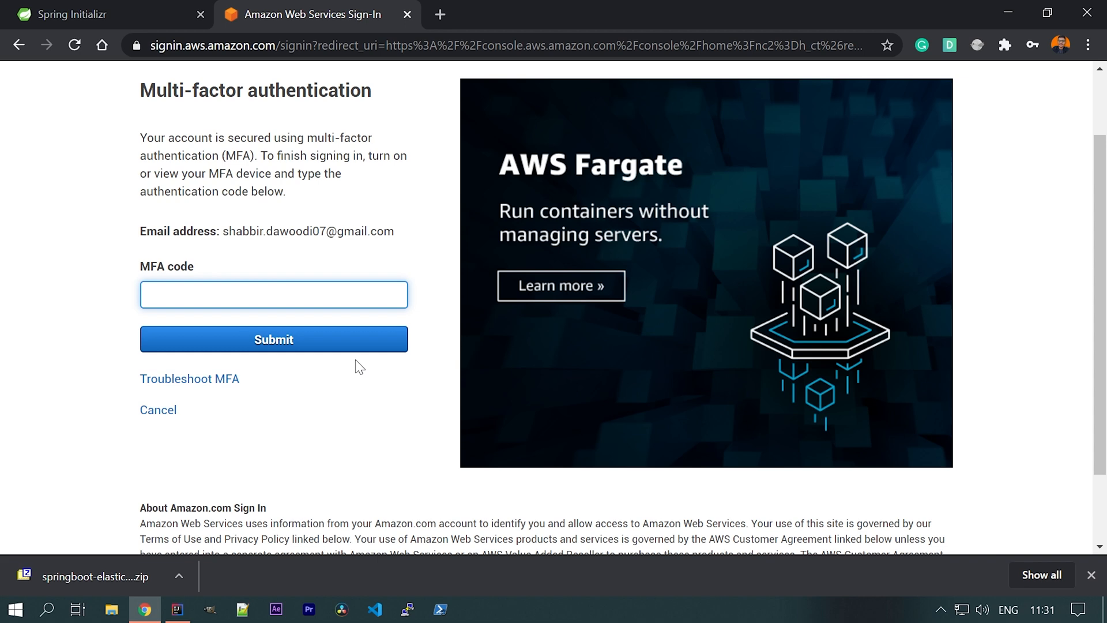
{"action": "type", "text": "•••••"}
{"action": "left_click", "coordinate": [245, 340]}
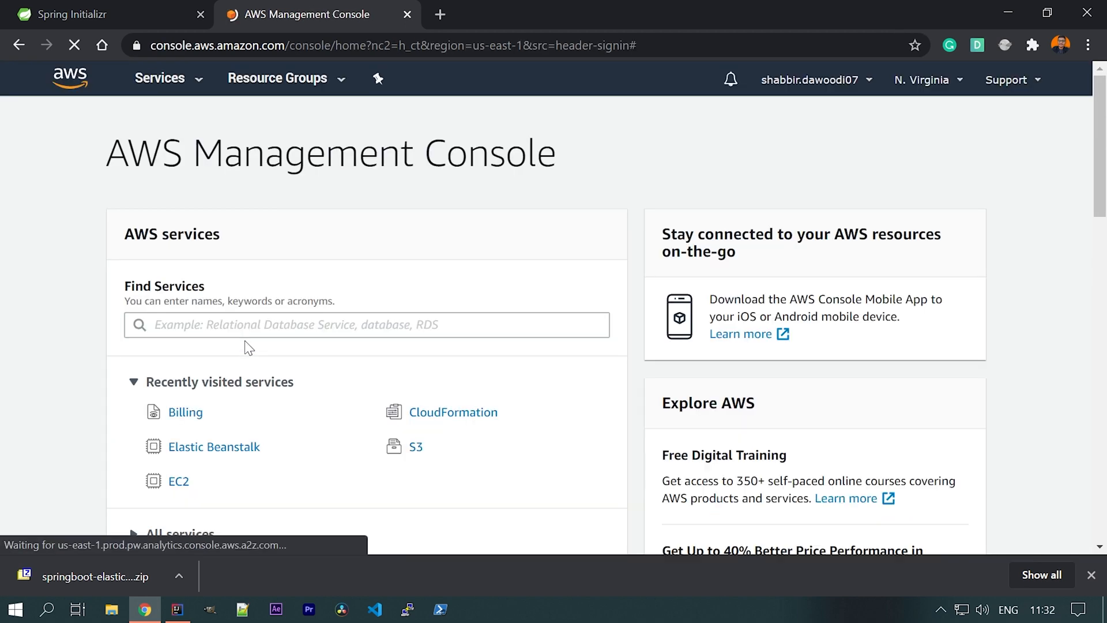
Find the Elastic Beanstalk service by searching for "elastic" and start creating a new application
{"action": "key", "text": "ctrl+minus"}
{"action": "key", "text": "ctrl+minus"}
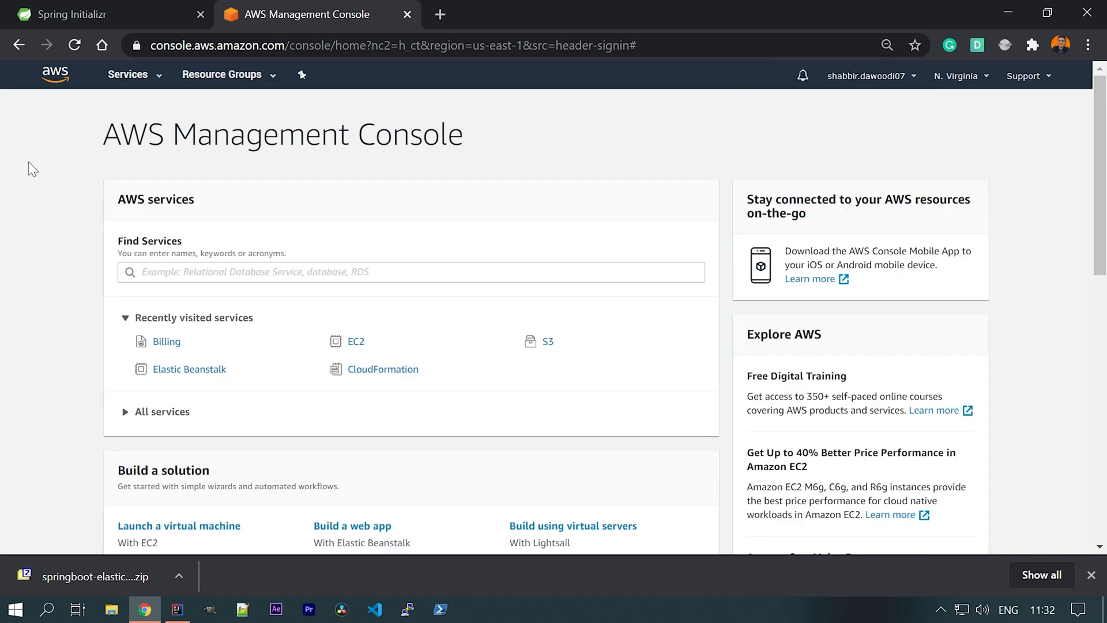
{"action": "left_click", "coordinate": [128, 78]}
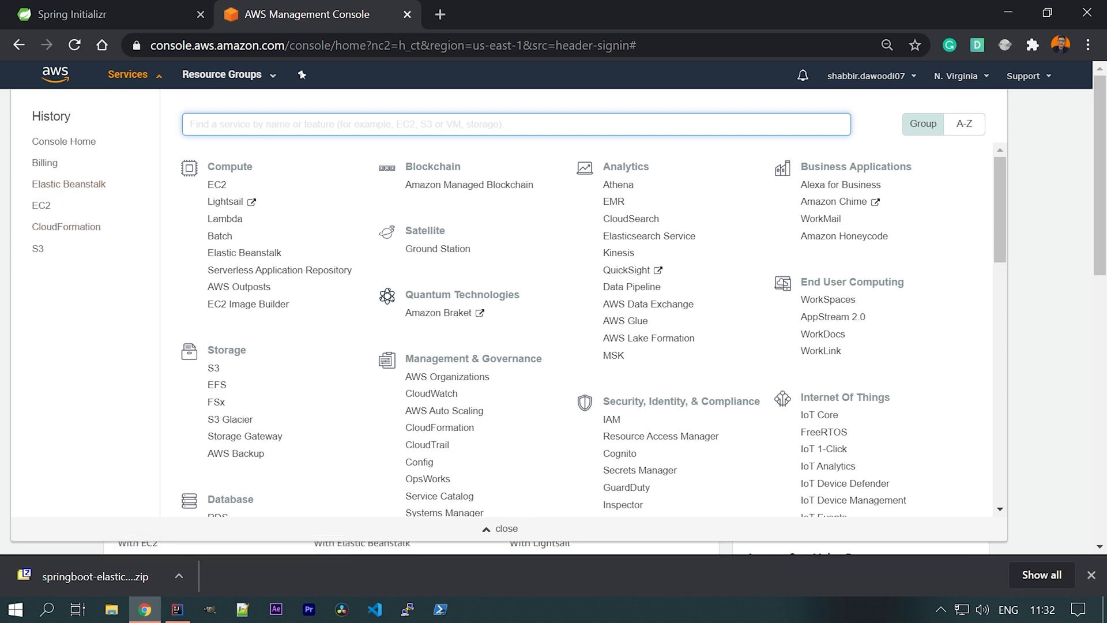
{"action": "type", "text": "elastic"}
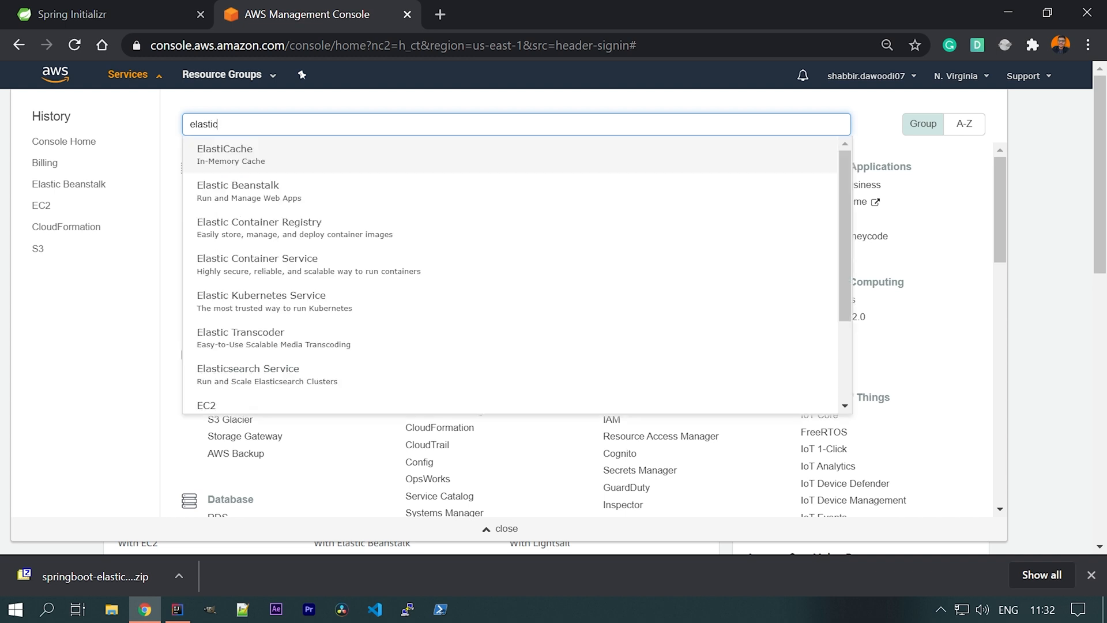
{"action": "left_click", "coordinate": [254, 200]}
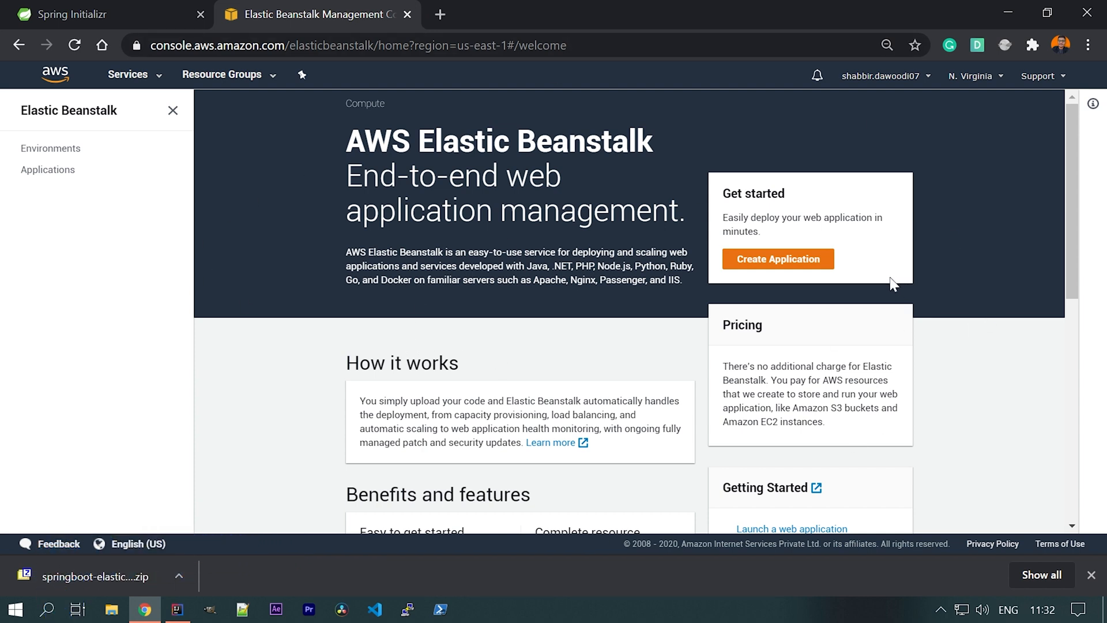
{"action": "left_click", "coordinate": [755, 259]}
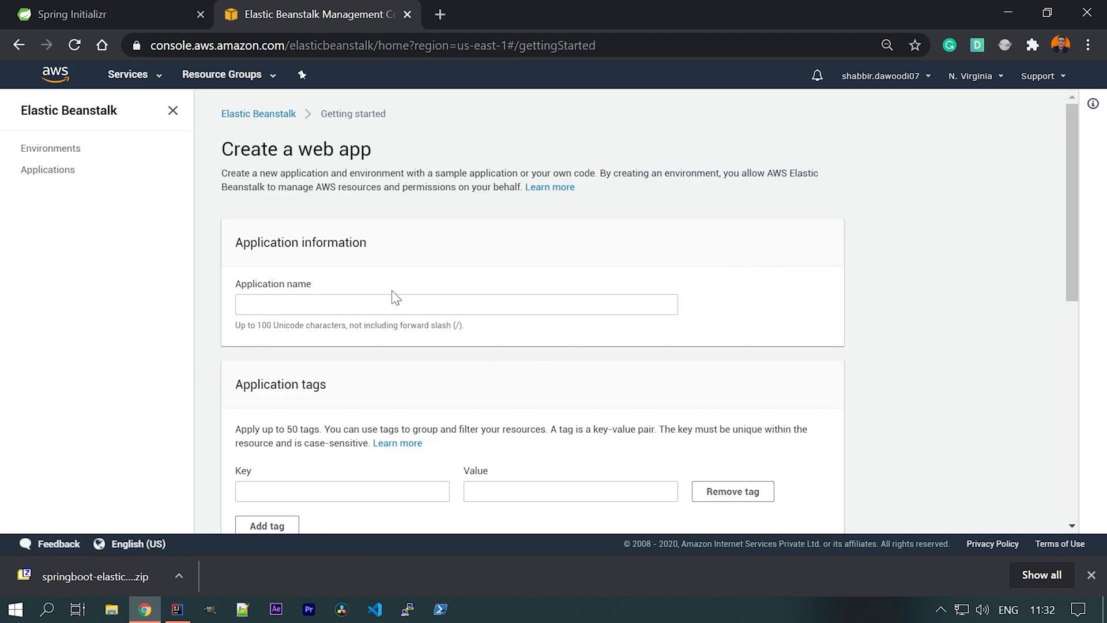
{"action": "scroll", "coordinate": [393, 295], "scroll_direction": "down", "scroll_amount": 3}
{"action": "scroll", "coordinate": [396, 298], "scroll_direction": "up", "scroll_amount": 3}
Copy the project name from IntelliJ IDEA and paste it in Chrome as the application name springboot-elasticbeanstalk
{"action": "key", "text": "alt+Tab"}
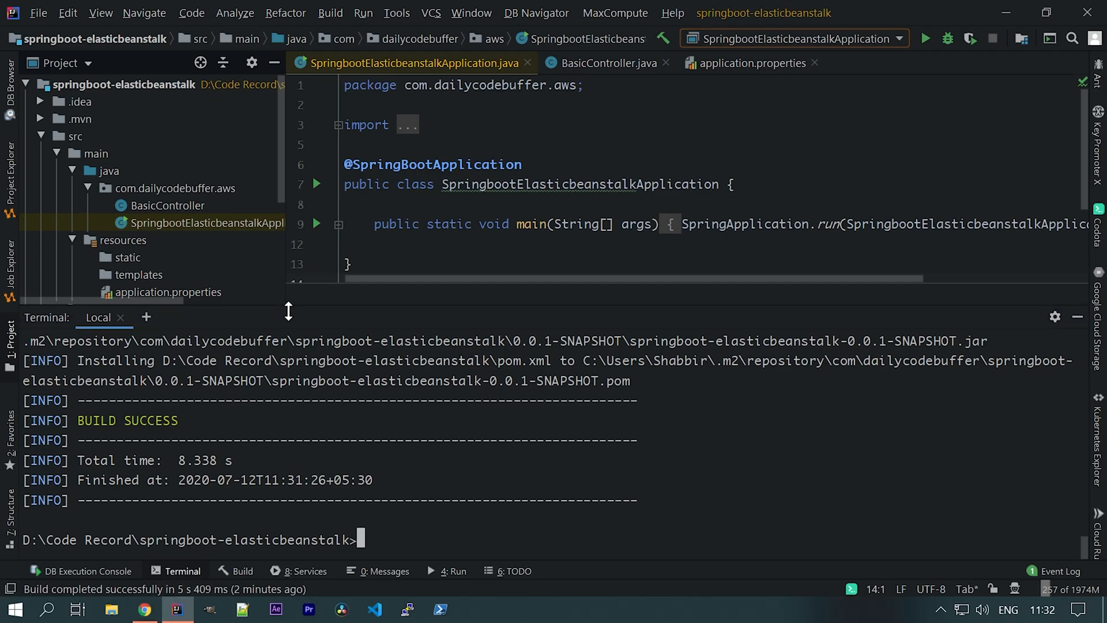
{"action": "left_click_drag", "start_coordinate": [434, 306], "coordinate": [421, 469]}
{"action": "double_click", "coordinate": [84, 388]}
{"action": "left_click_drag", "start_coordinate": [419, 343], "coordinate": [610, 341]}
{"action": "key", "text": "ctrl+c"}
{"action": "key", "text": "alt+Tab"}
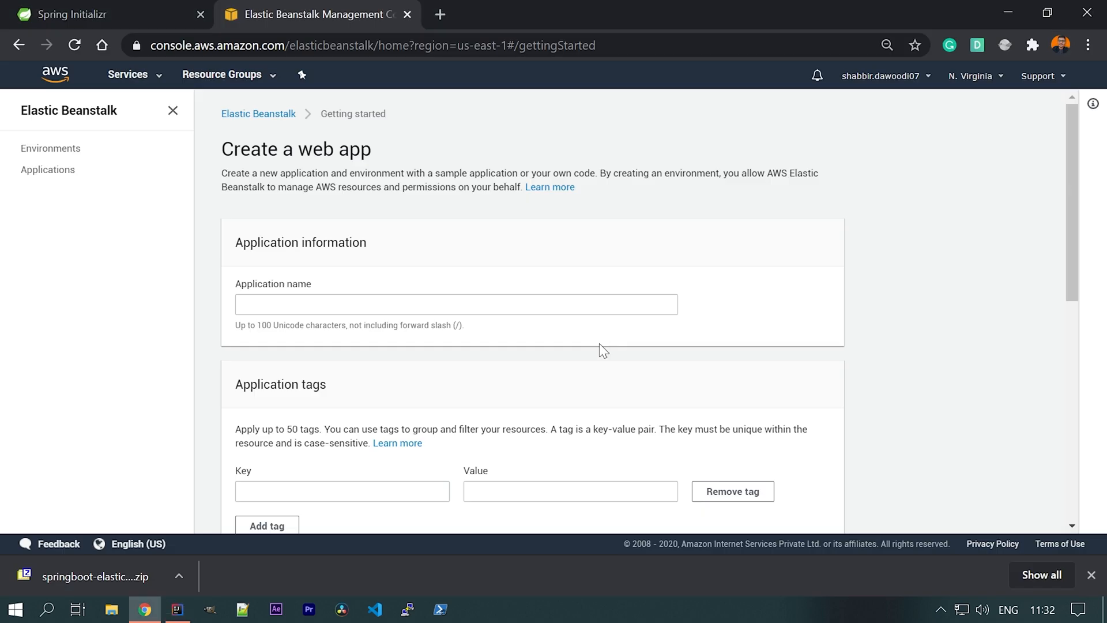
{"action": "left_click", "coordinate": [456, 304]}
{"action": "key", "text": "ctrl+v"}
Leave the application tags empty and set the platform to Java with the branch Corretto 11 running on 64bit Amazon Linux 2
{"action": "scroll", "coordinate": [456, 305], "scroll_direction": "down", "scroll_amount": 2}
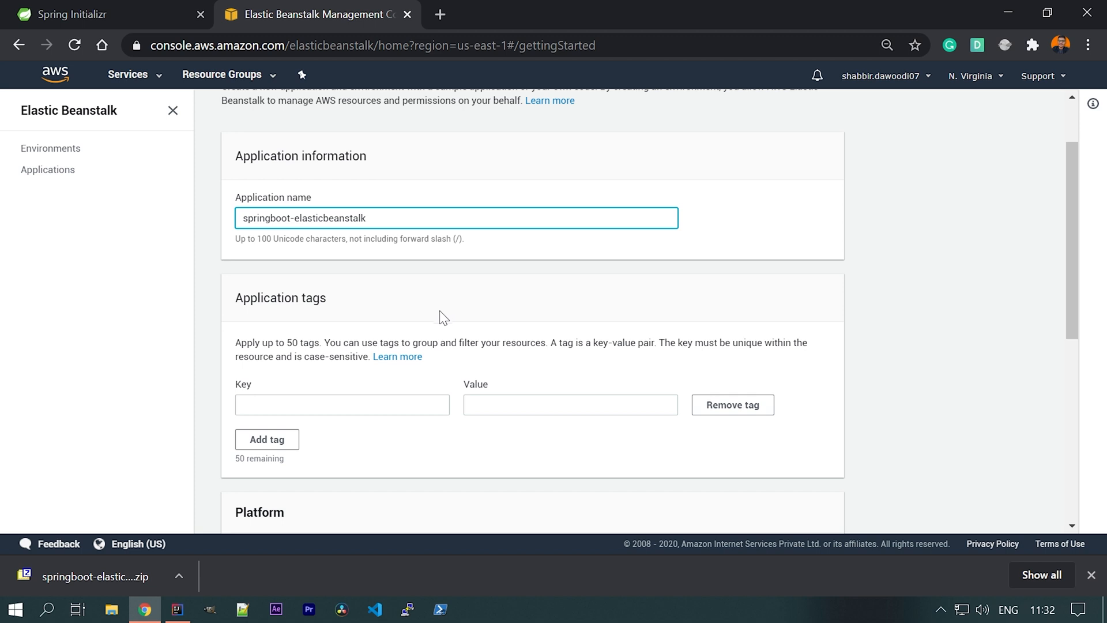
{"action": "scroll", "coordinate": [437, 319], "scroll_direction": "down", "scroll_amount": 2}
{"action": "left_click", "coordinate": [288, 319]}
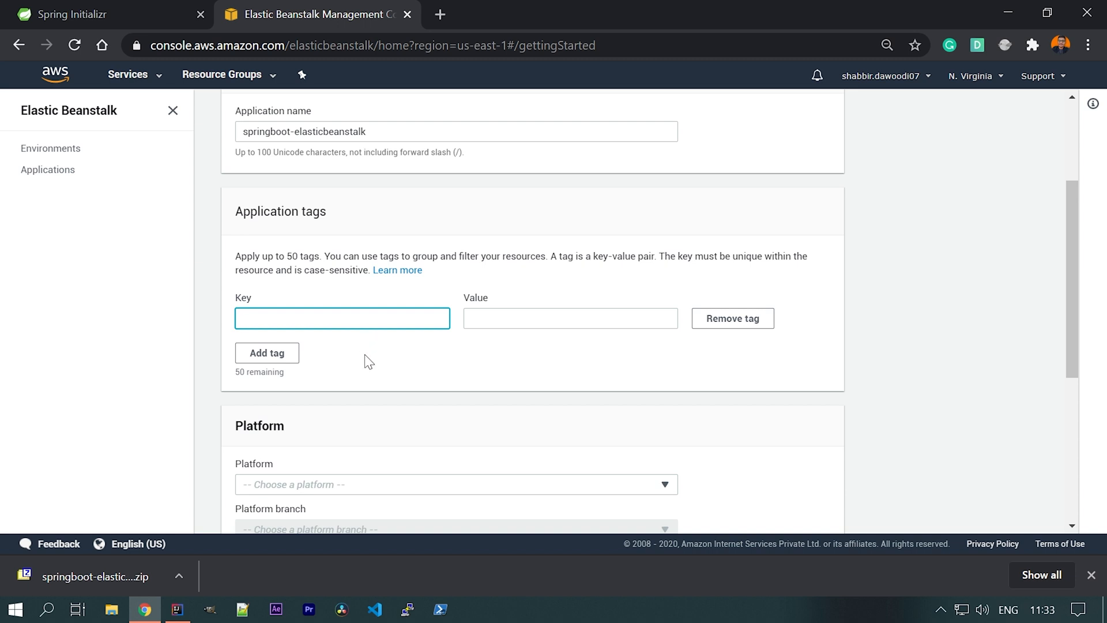
{"action": "scroll", "coordinate": [368, 361], "scroll_direction": "down", "scroll_amount": 2}
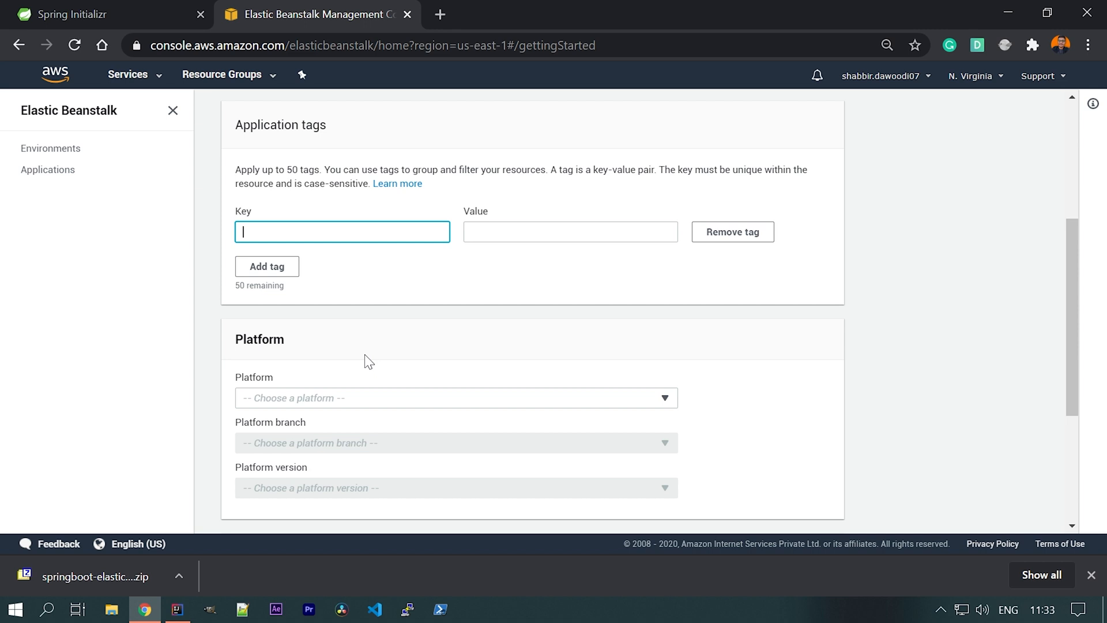
{"action": "scroll", "coordinate": [365, 358], "scroll_direction": "down", "scroll_amount": 3}
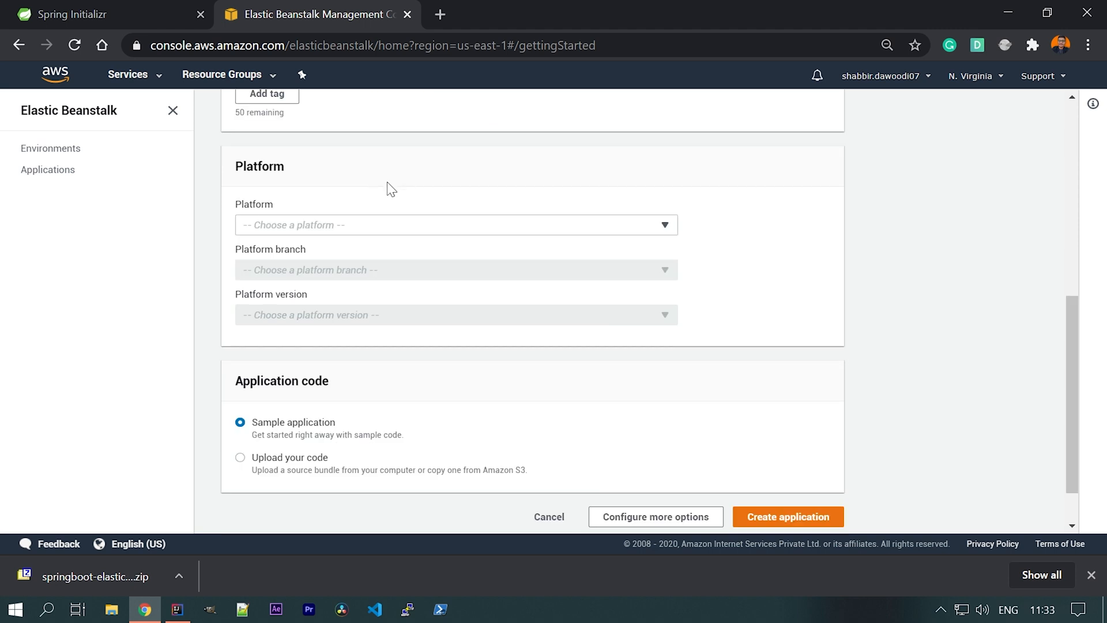
{"action": "left_click", "coordinate": [377, 230]}
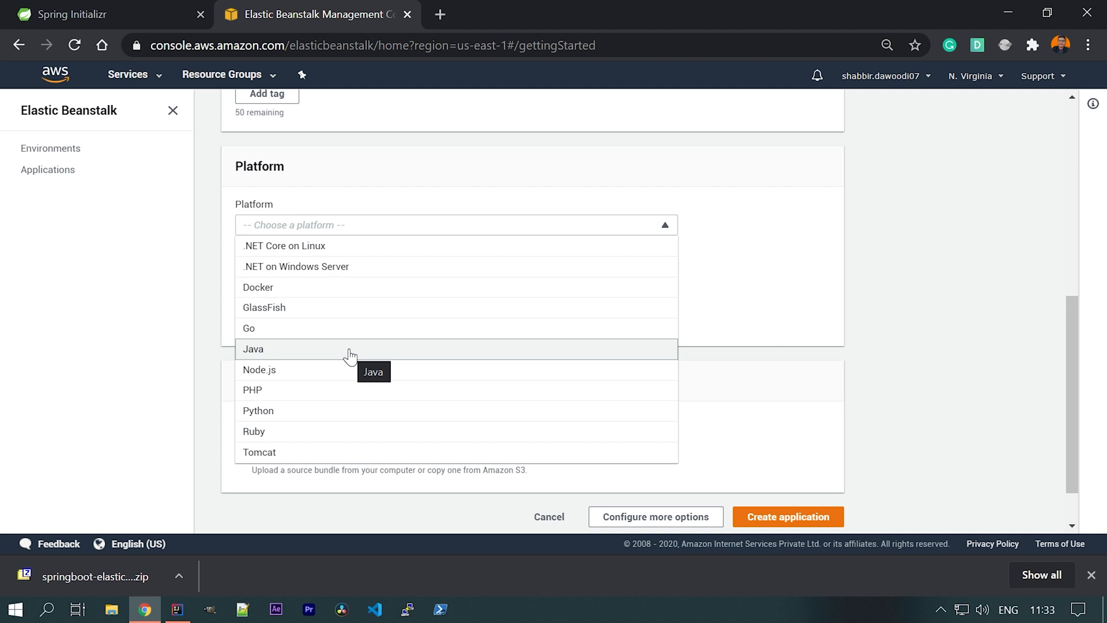
{"action": "left_click", "coordinate": [321, 348]}
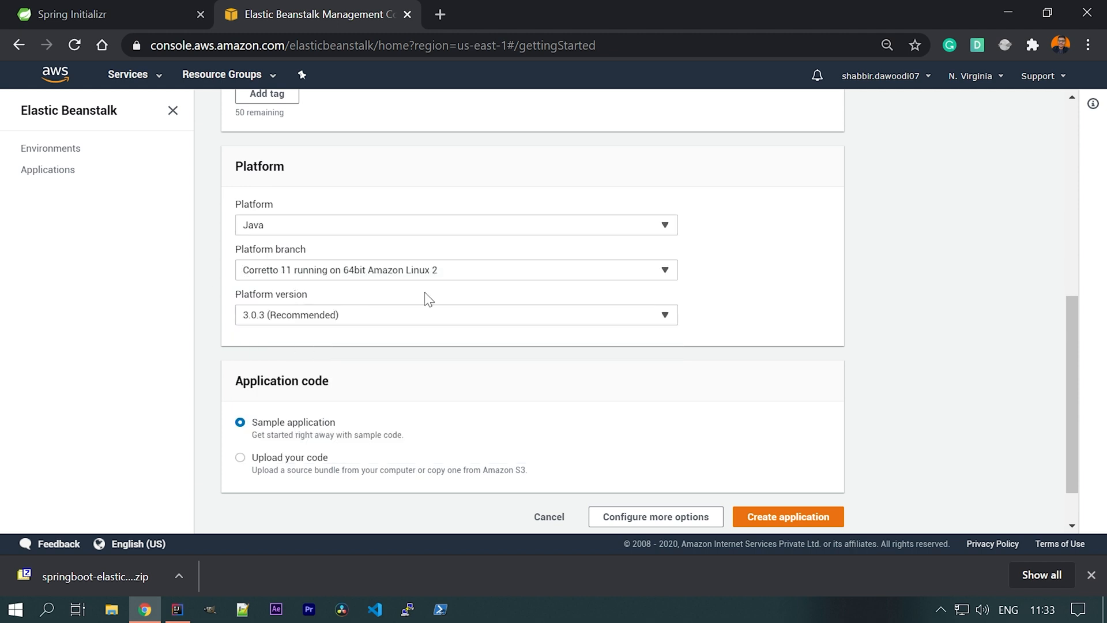
{"action": "left_click", "coordinate": [522, 272]}
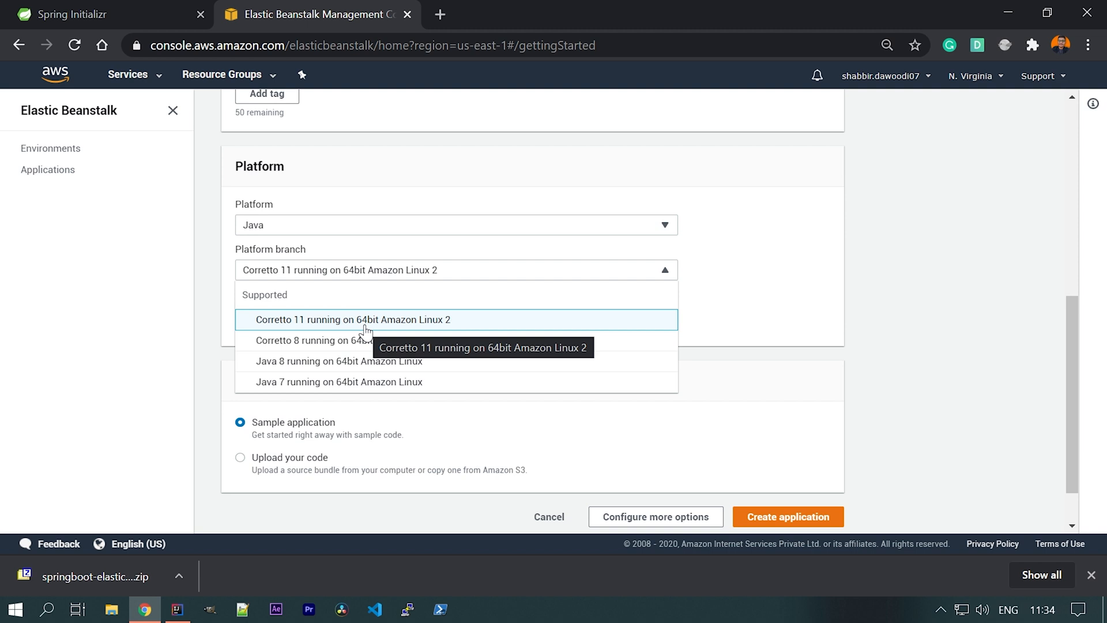
{"action": "left_click", "coordinate": [400, 323]}
Upload the local file springboot-elasticbeanstalk-0.0.1-SNAPSHOT.jar from the target folder as the application code and create the application
{"action": "scroll", "coordinate": [450, 369], "scroll_direction": "down", "scroll_amount": 1}
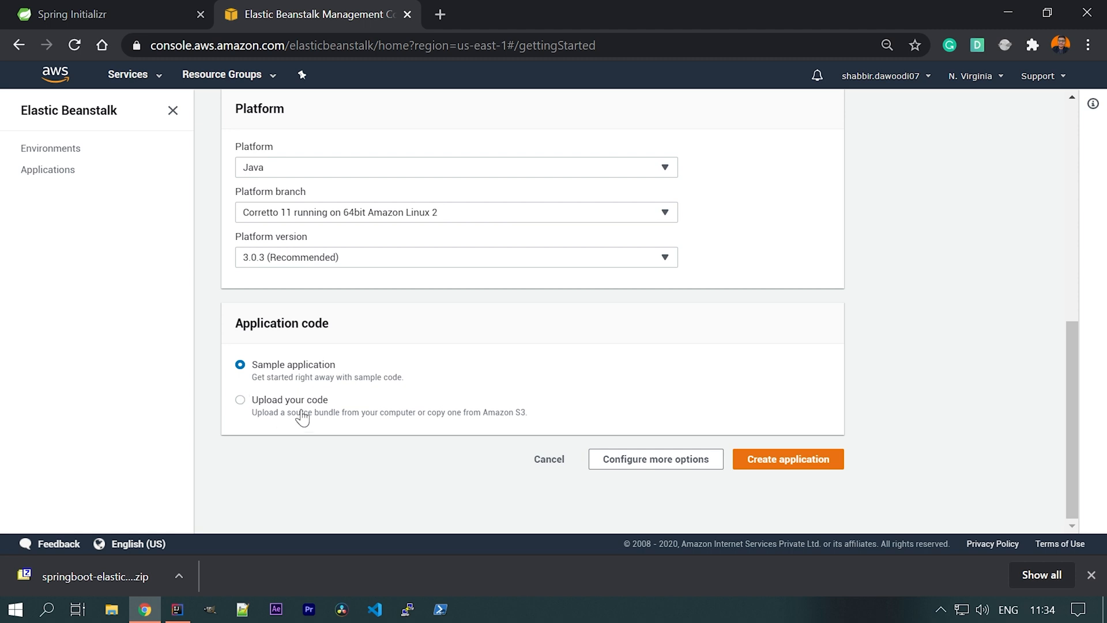
{"action": "left_click", "coordinate": [240, 399]}
{"action": "scroll", "coordinate": [347, 395], "scroll_direction": "down", "scroll_amount": 5}
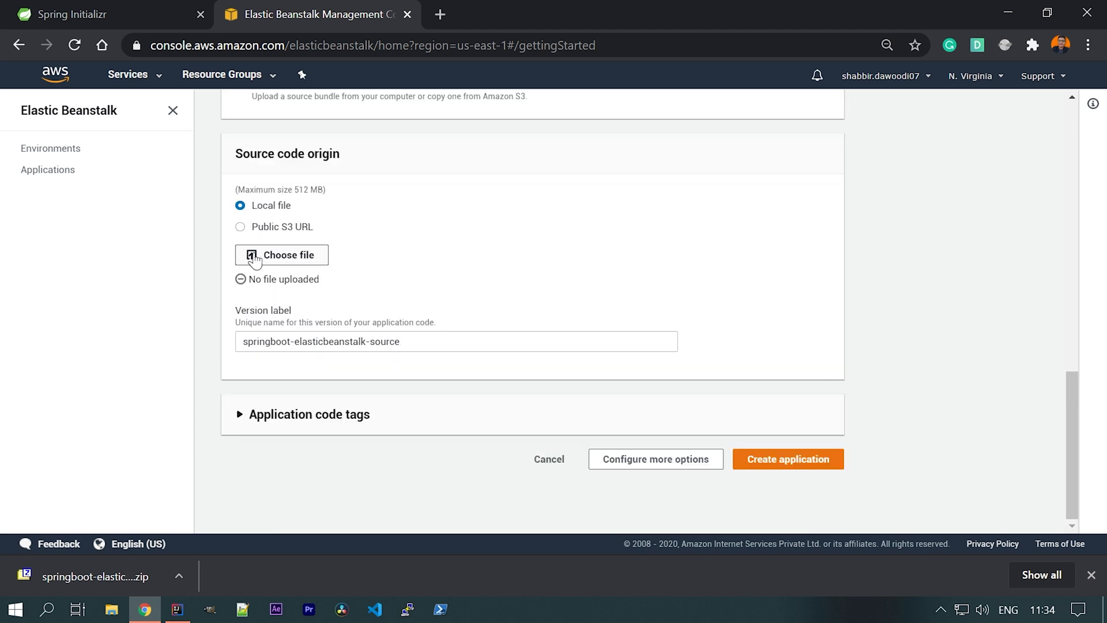
{"action": "left_click", "coordinate": [281, 260]}
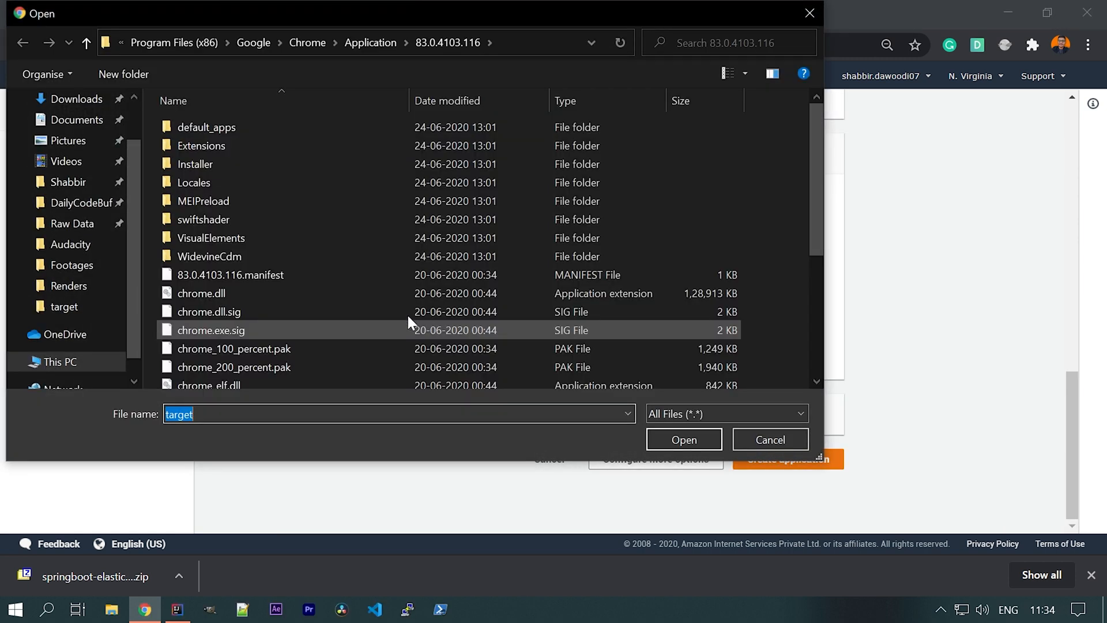
{"action": "left_click", "coordinate": [64, 306]}
{"action": "double_click", "coordinate": [376, 259]}
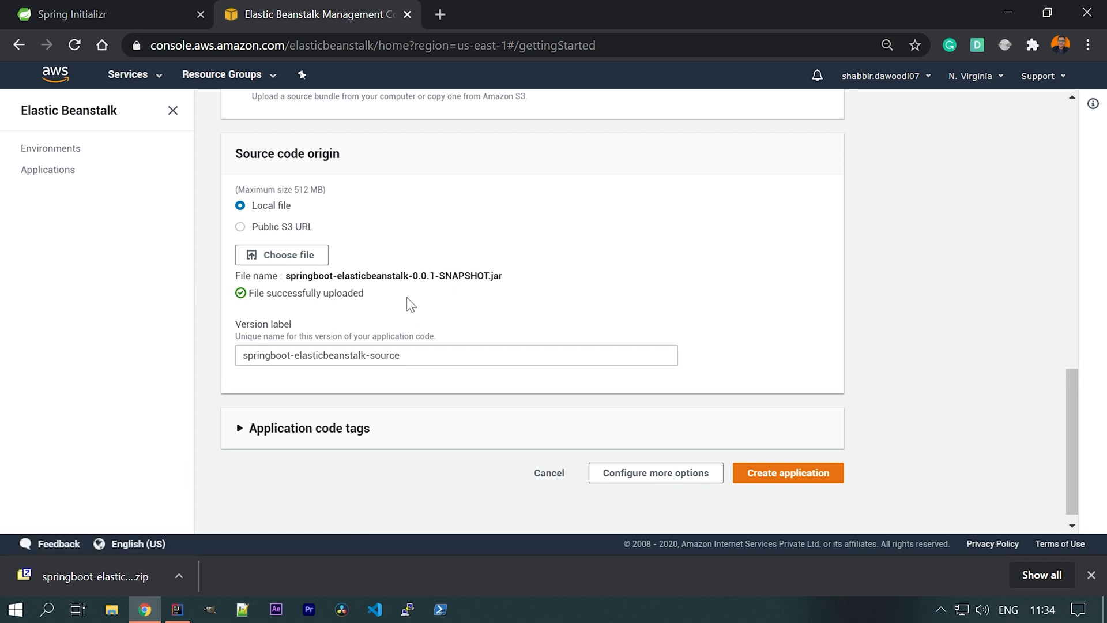
{"action": "scroll", "coordinate": [477, 309], "scroll_direction": "down", "scroll_amount": 1}
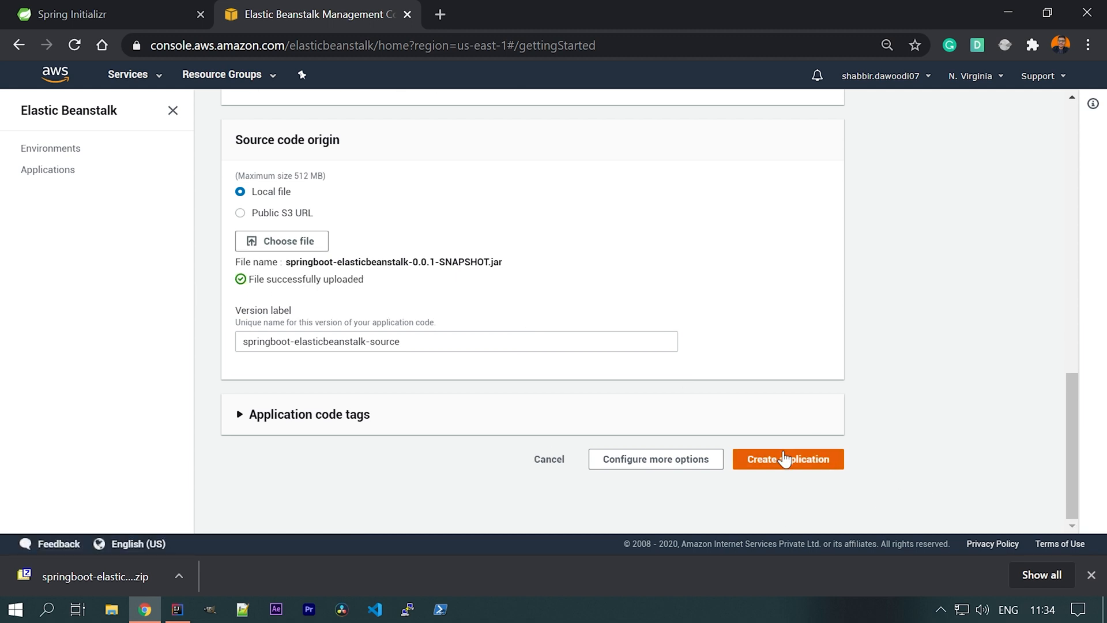
{"action": "left_click", "coordinate": [796, 502]}
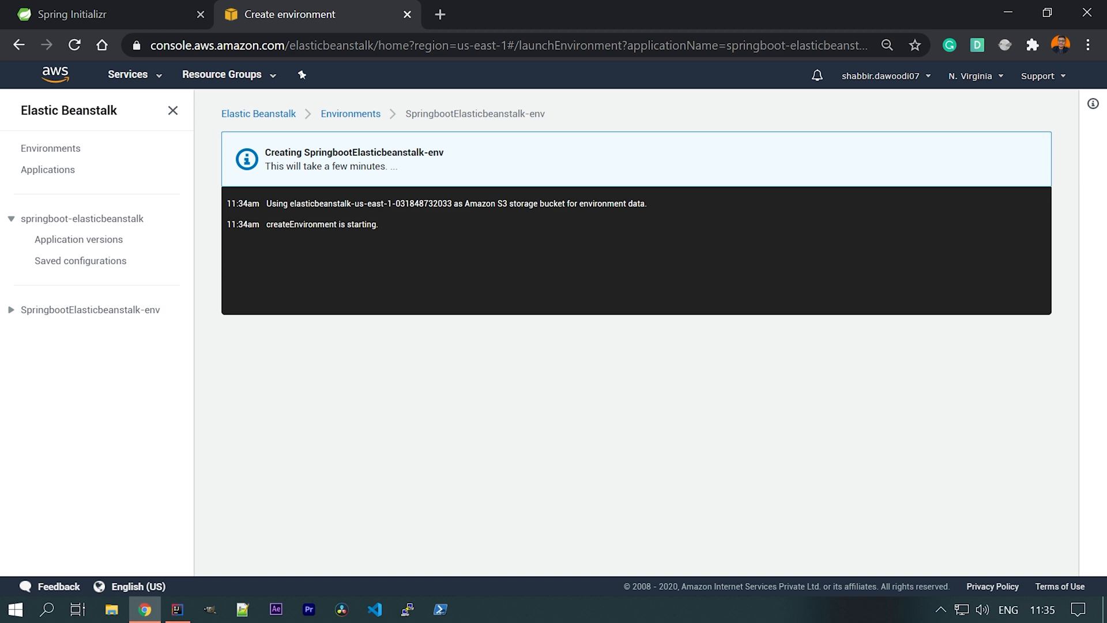
Follow the environment's creation log, and check the health, running version and recent events on its dashboard
{"action": "left_click_drag", "start_coordinate": [470, 204], "coordinate": [554, 203]}
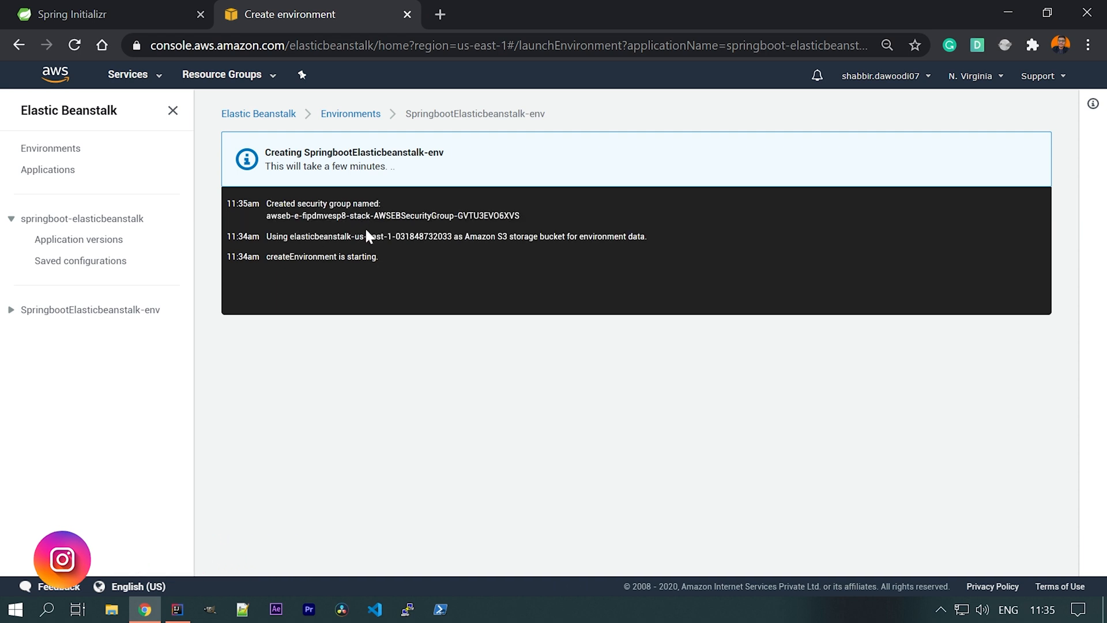
{"action": "left_click_drag", "start_coordinate": [391, 216], "coordinate": [449, 217]}
{"action": "left_click", "coordinate": [397, 292]}
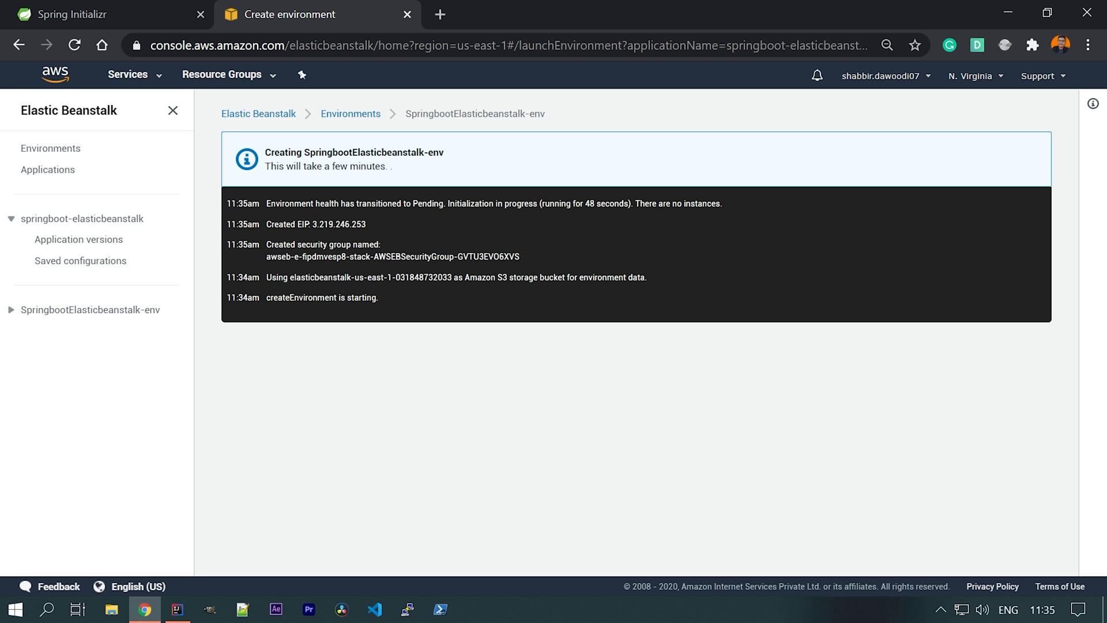
{"action": "left_click_drag", "start_coordinate": [350, 225], "coordinate": [227, 203]}
{"action": "left_click", "coordinate": [375, 226]}
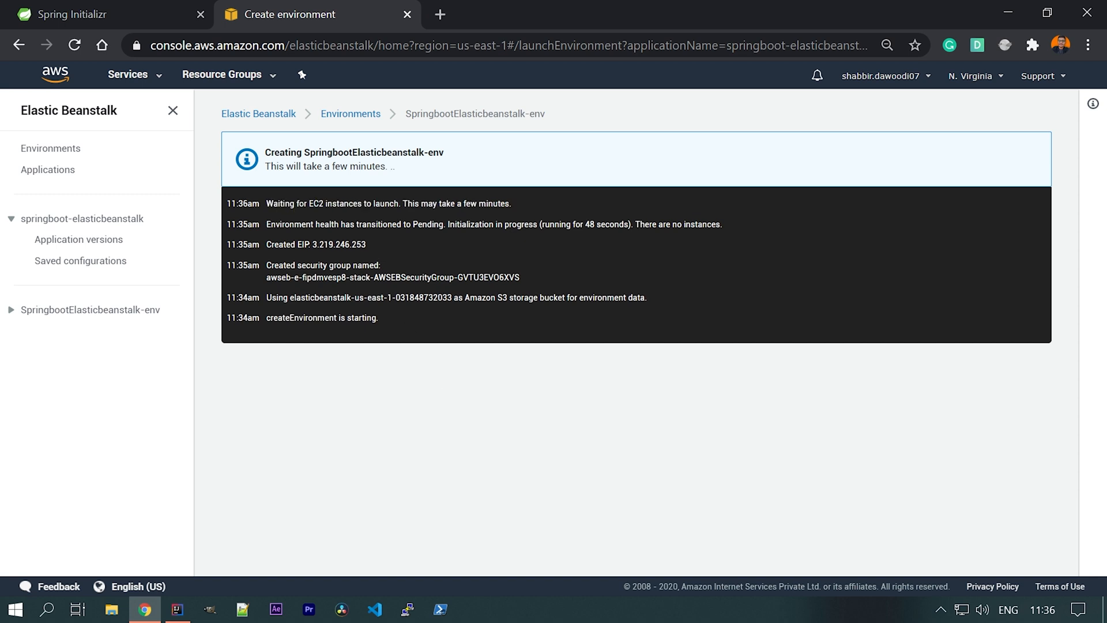
{"action": "left_click_drag", "start_coordinate": [266, 203], "coordinate": [340, 203]}
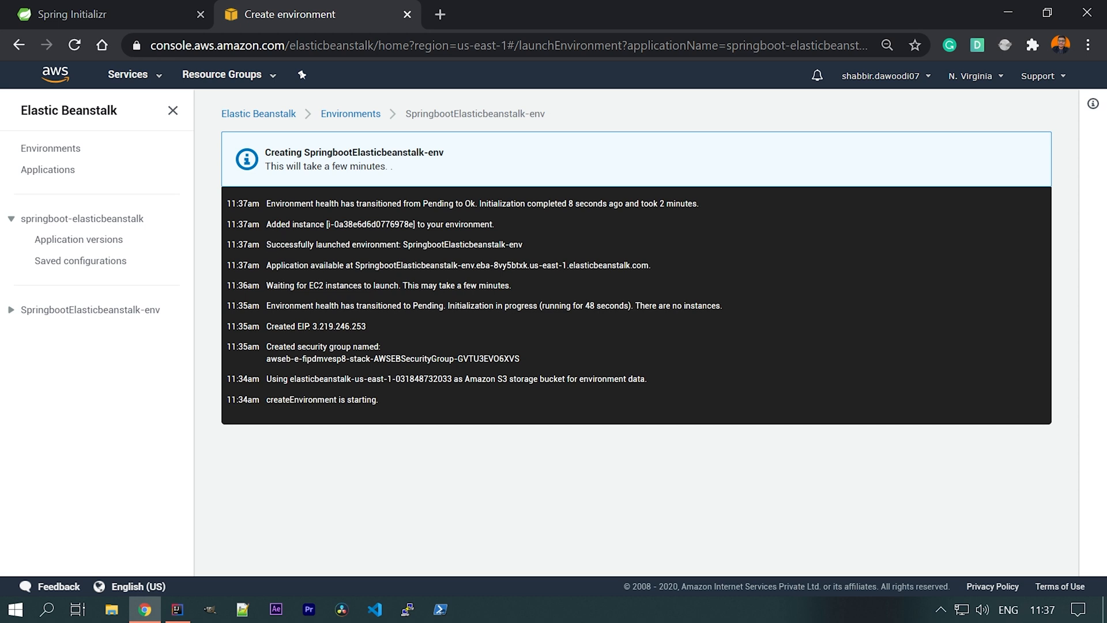
{"action": "left_click_drag", "start_coordinate": [264, 220], "coordinate": [484, 242]}
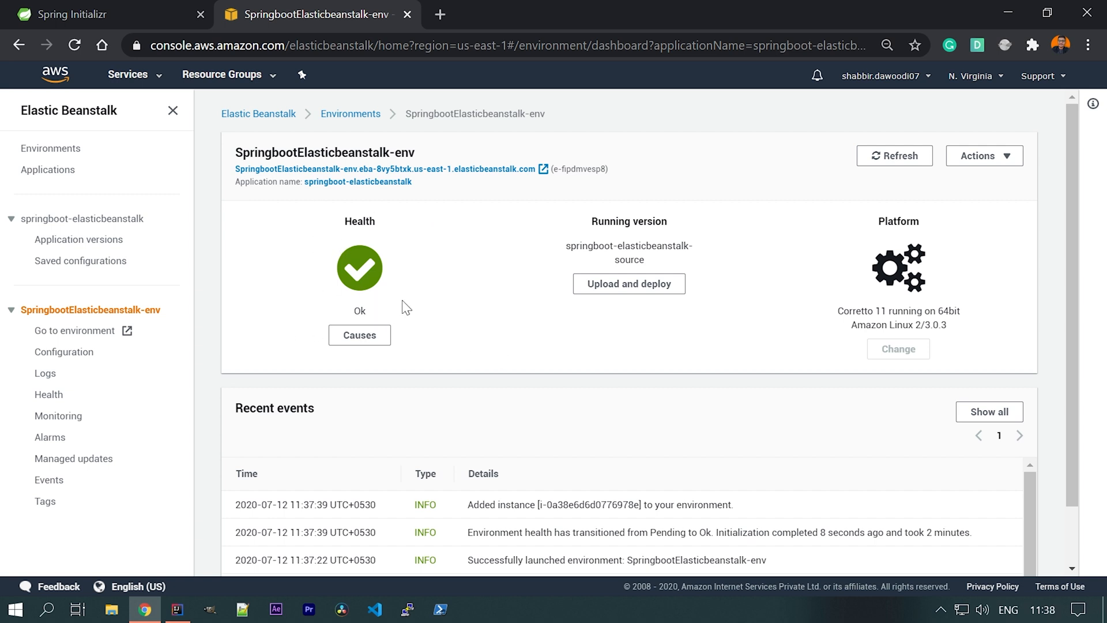
{"action": "scroll", "coordinate": [407, 306], "scroll_direction": "down", "scroll_amount": 1}
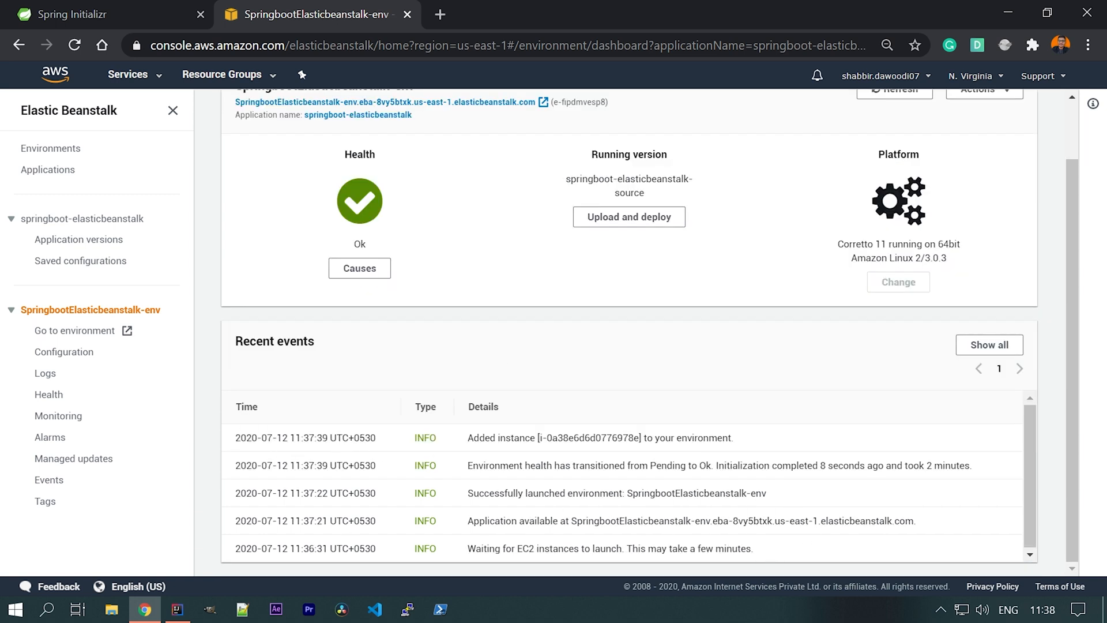
{"action": "scroll", "coordinate": [513, 383], "scroll_direction": "up", "scroll_amount": 1}
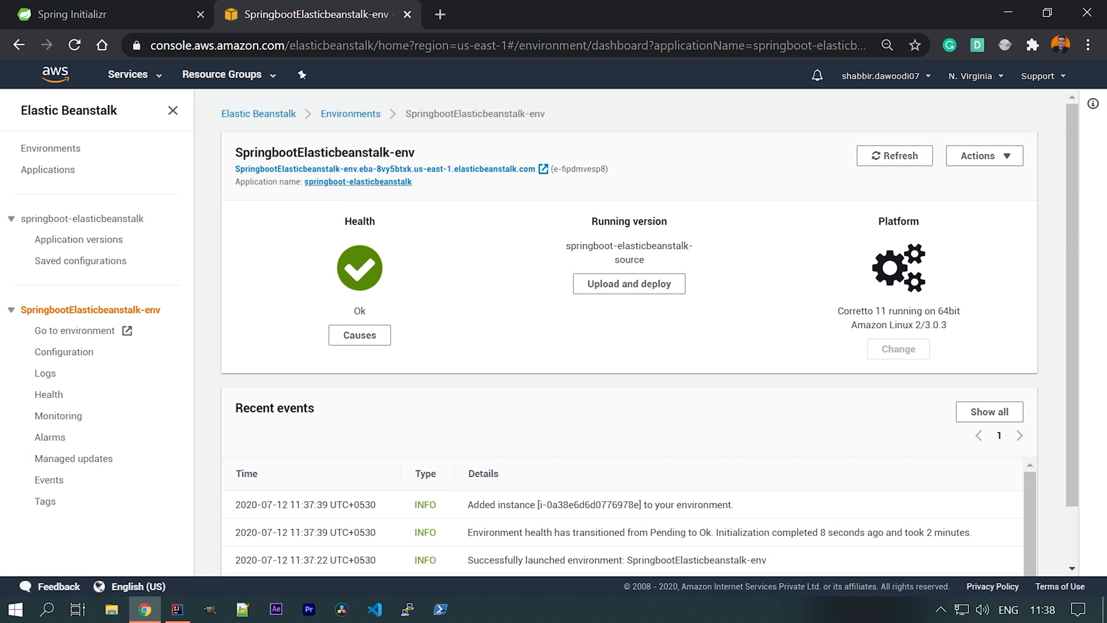
Open the deployed environment's URL, enlarge the page to read its message and address, and return to the environment dashboard
{"action": "left_click", "coordinate": [494, 172]}
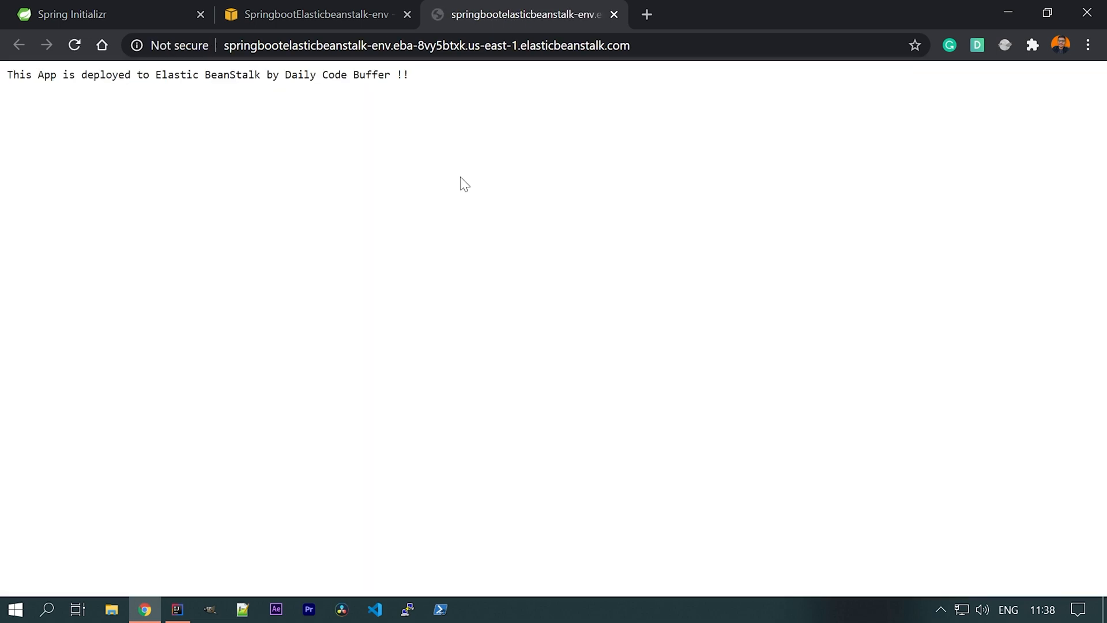
{"action": "key", "text": "ctrl+plus"}
{"action": "key", "text": "ctrl+plus"}
{"action": "key", "text": "ctrl+plus"}
{"action": "key", "text": "ctrl+plus"}
{"action": "key", "text": "ctrl+plus"}
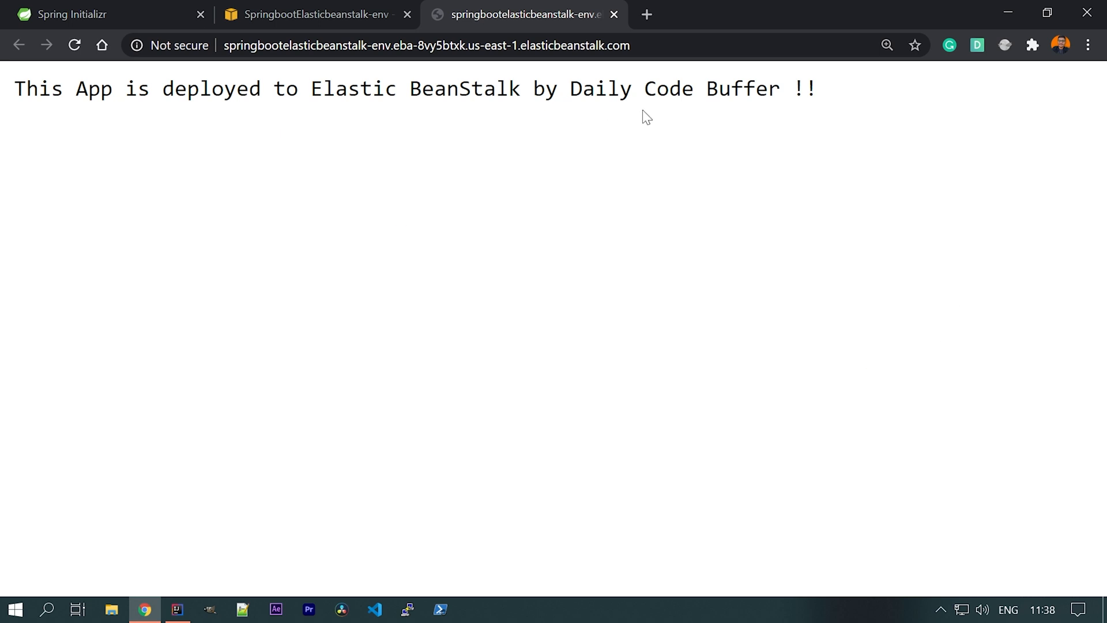
{"action": "key", "text": "ctrl+l"}
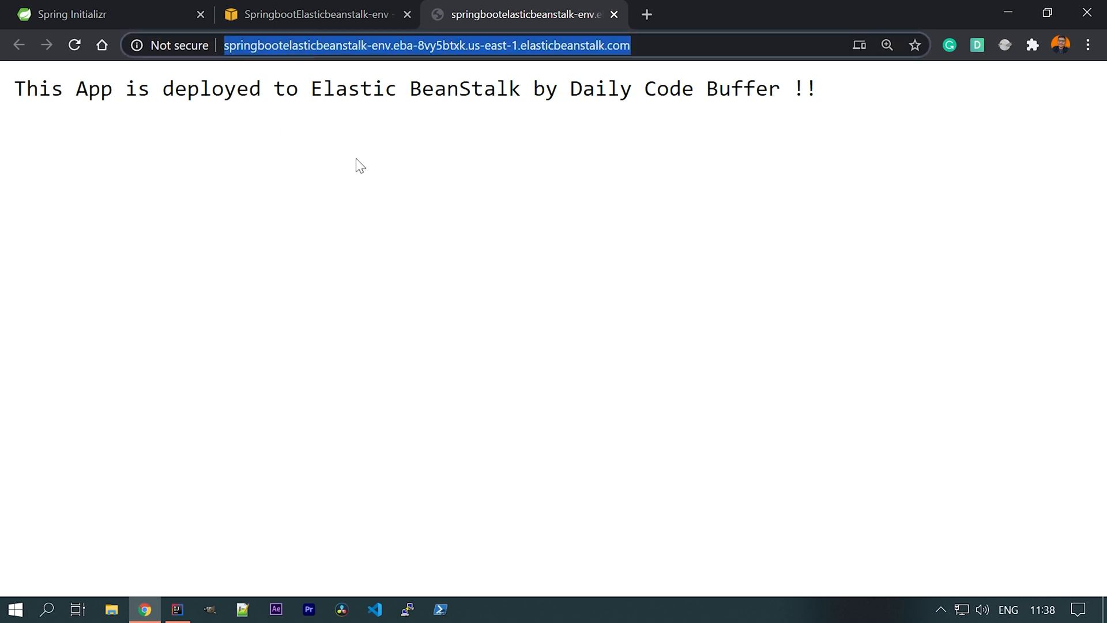
{"action": "left_click", "coordinate": [357, 161]}
{"action": "key", "text": "ctrl+shift+Tab"}
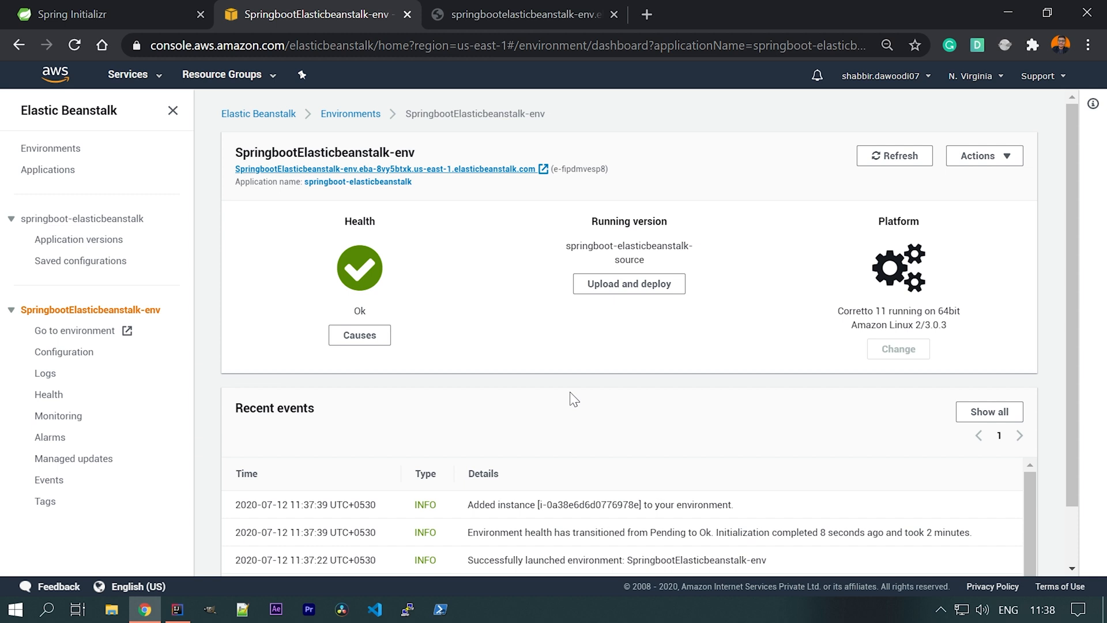
In IntelliJ IDEA, change the string returned by home() in BasicController.java to "Subscribe to Daily Code Buffer!!!" and save it
{"action": "left_click", "coordinate": [177, 609]}
{"action": "key", "text": "Up"}
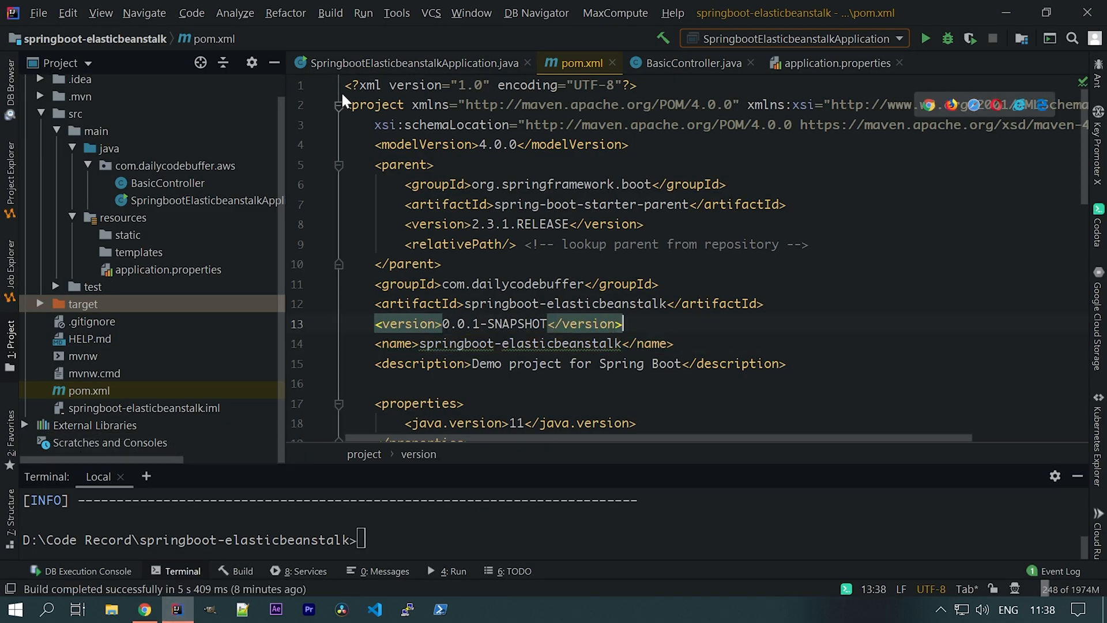
{"action": "left_click", "coordinate": [691, 68]}
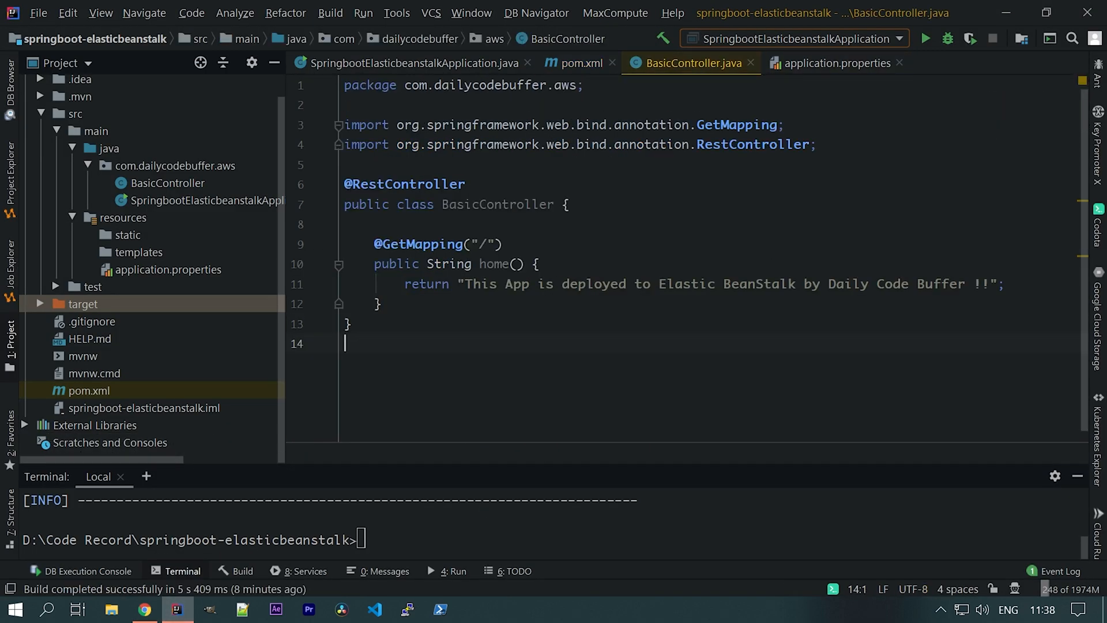
{"action": "left_click", "coordinate": [353, 324]}
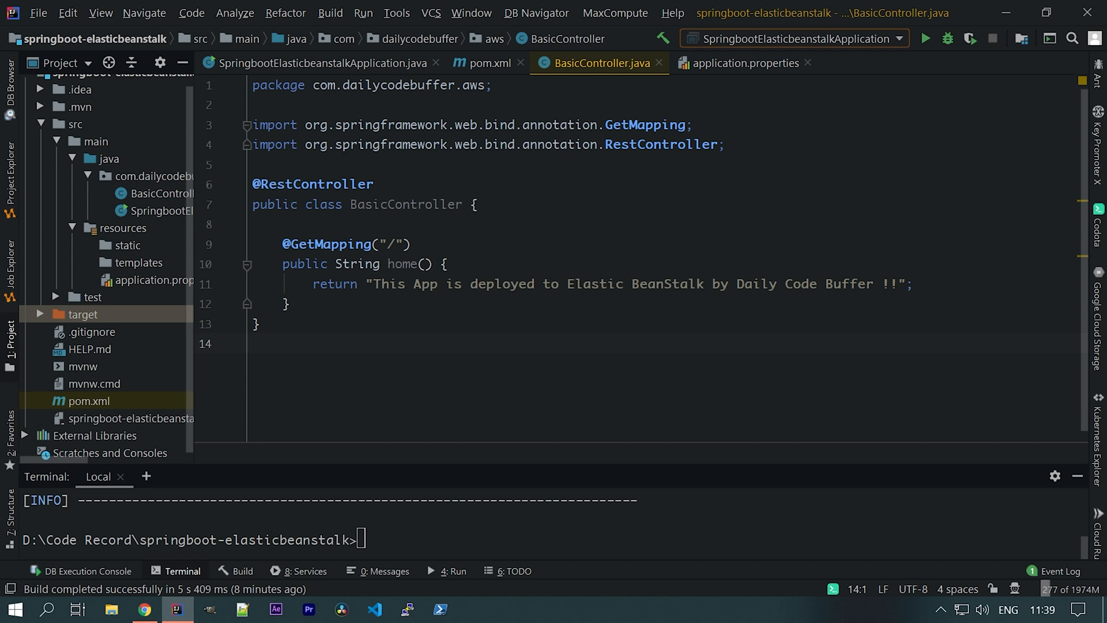
{"action": "left_click", "coordinate": [883, 284]}
{"action": "type", "text": "Version"}
{"action": "type", "text": "Subscribe "}
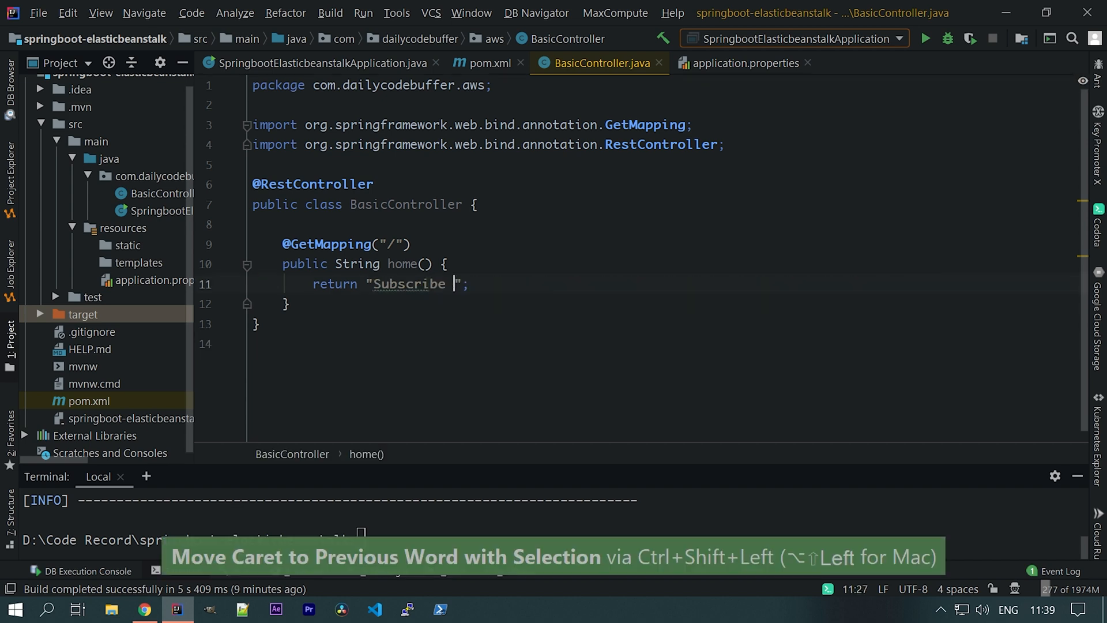
{"action": "type", "text": "to Daily "}
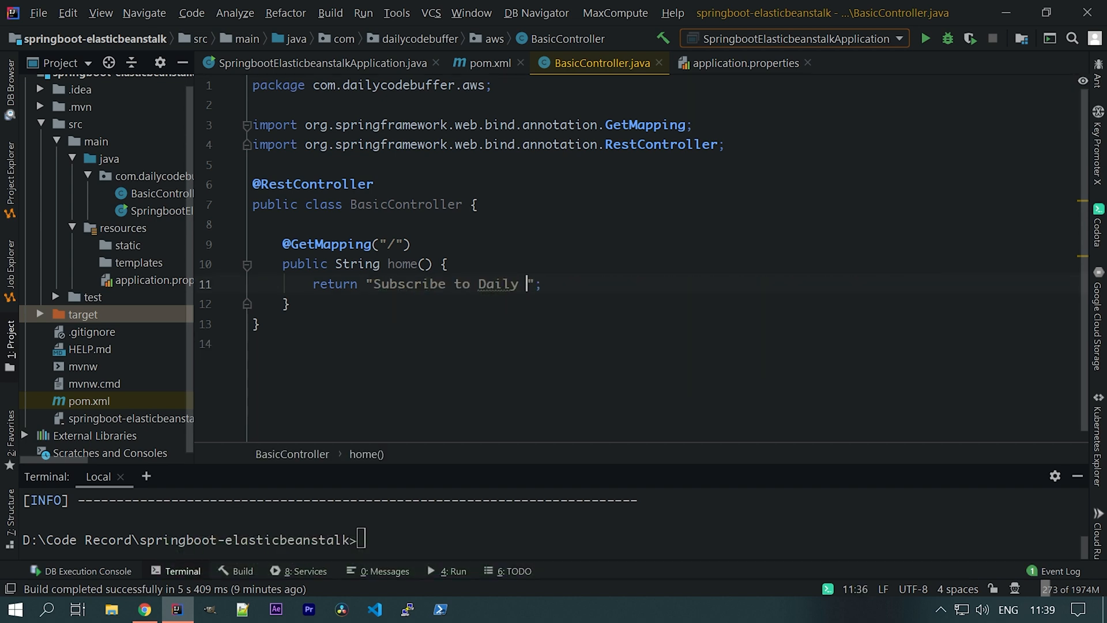
{"action": "type", "text": "Code Buffer"}
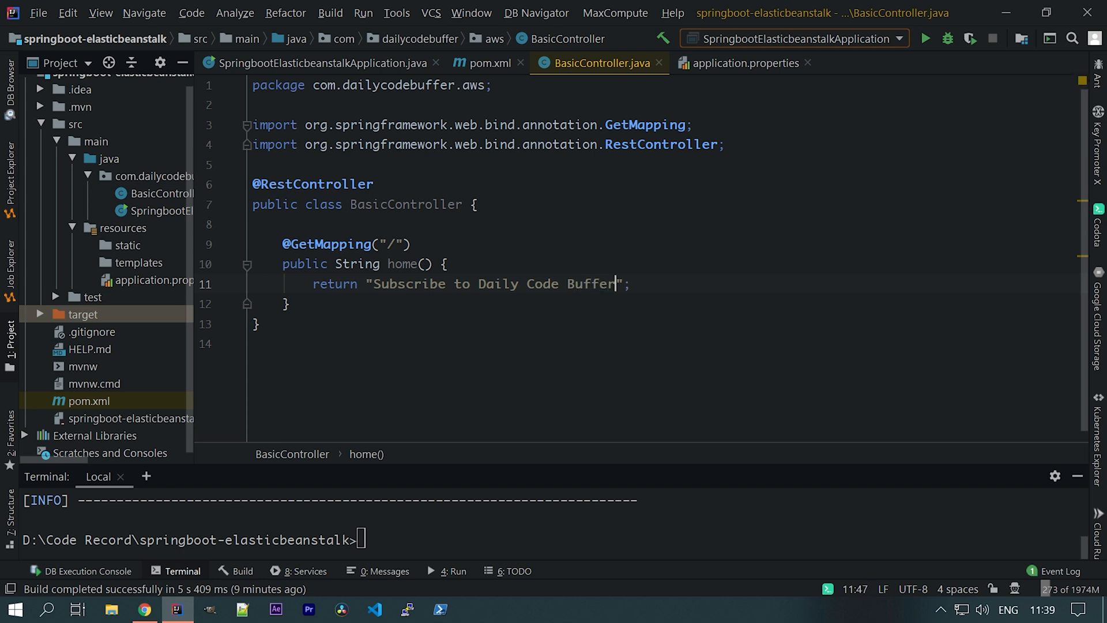
{"action": "type", "text": "!!!"}
{"action": "key", "text": "ctrl+s"}
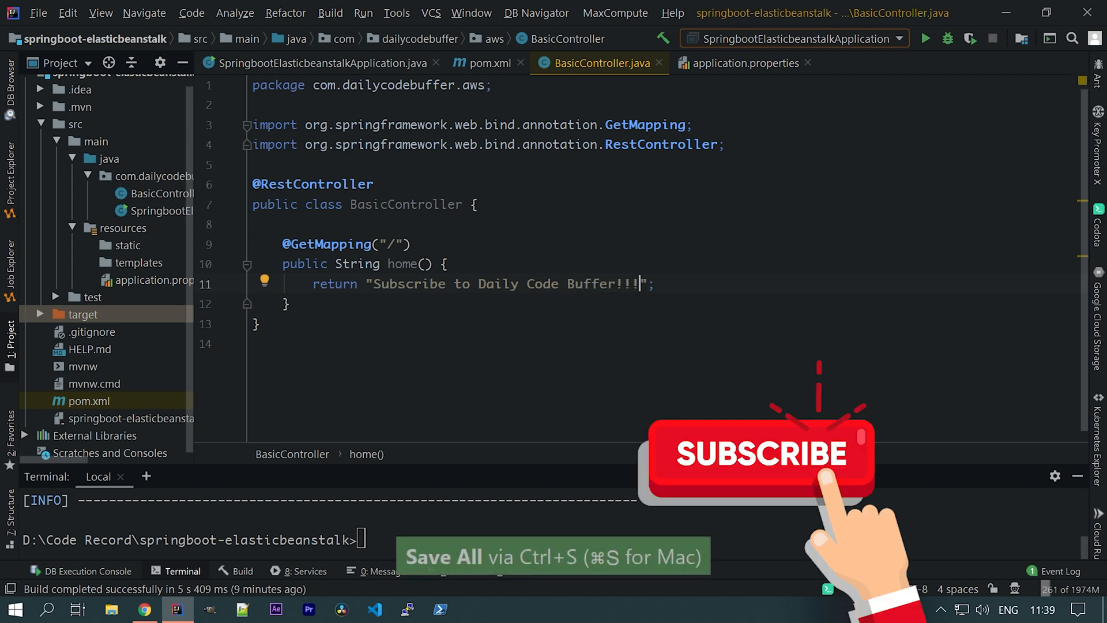
{"action": "left_click", "coordinate": [346, 324]}
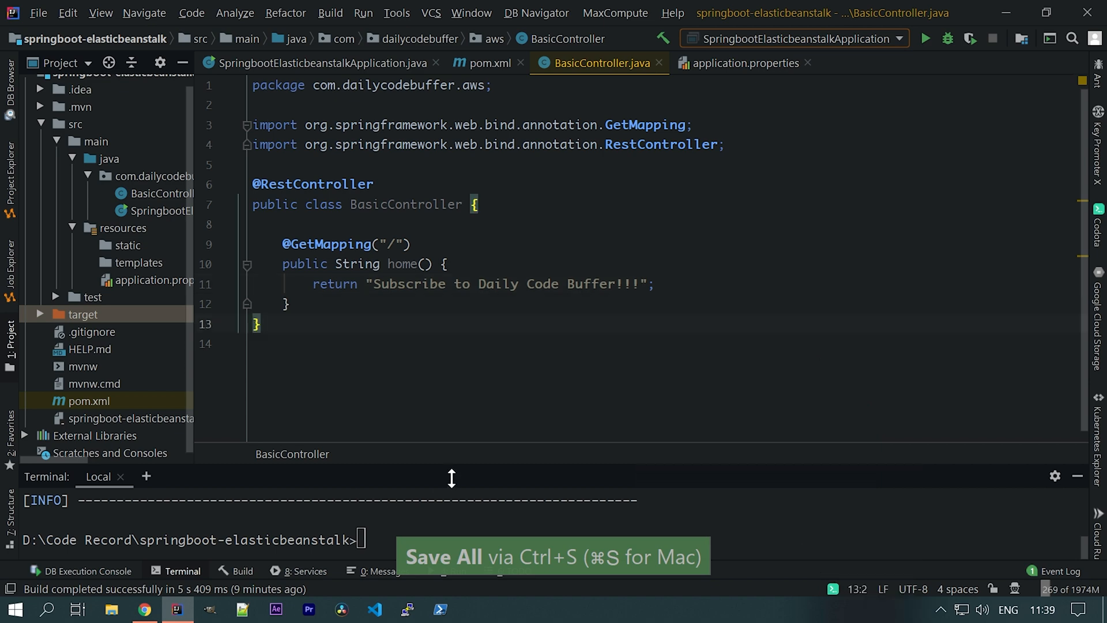
Enlarge the terminal area and rebuild the project with mvn clean install
{"action": "left_click_drag", "start_coordinate": [452, 478], "coordinate": [479, 319]}
{"action": "type", "text": "mv"}
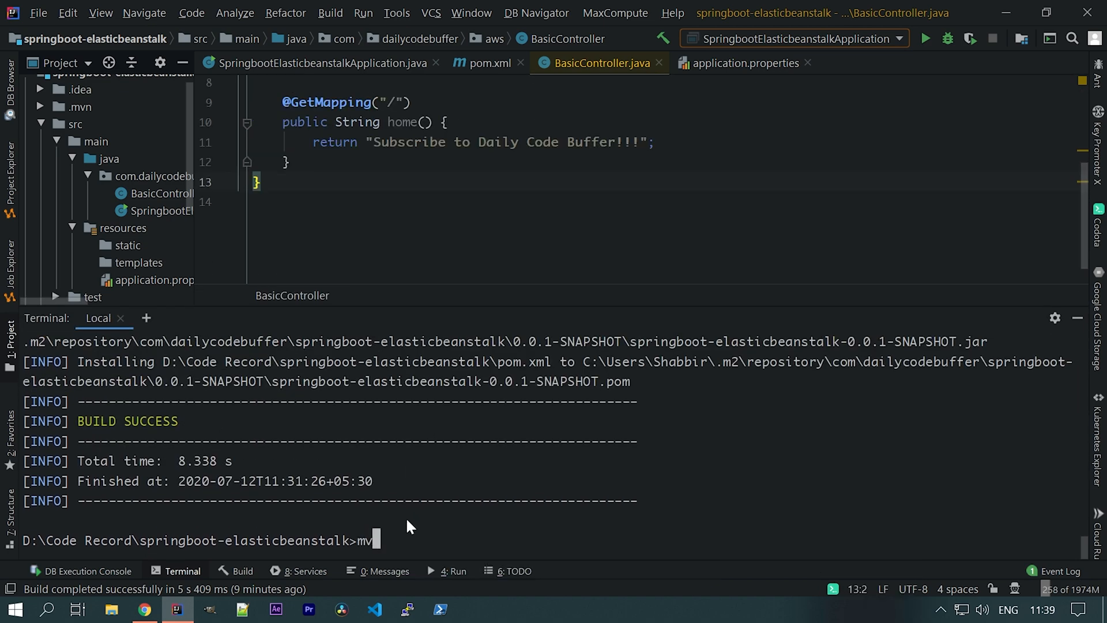
{"action": "type", "text": "n clean install"}
{"action": "key", "text": "Return"}
In Chrome, upload the rebuilt springboot-elasticbeanstalk-0.0.1-SNAPSHOT.jar from the target folder, deploy it to the environment and check the recent events
{"action": "left_click", "coordinate": [144, 609]}
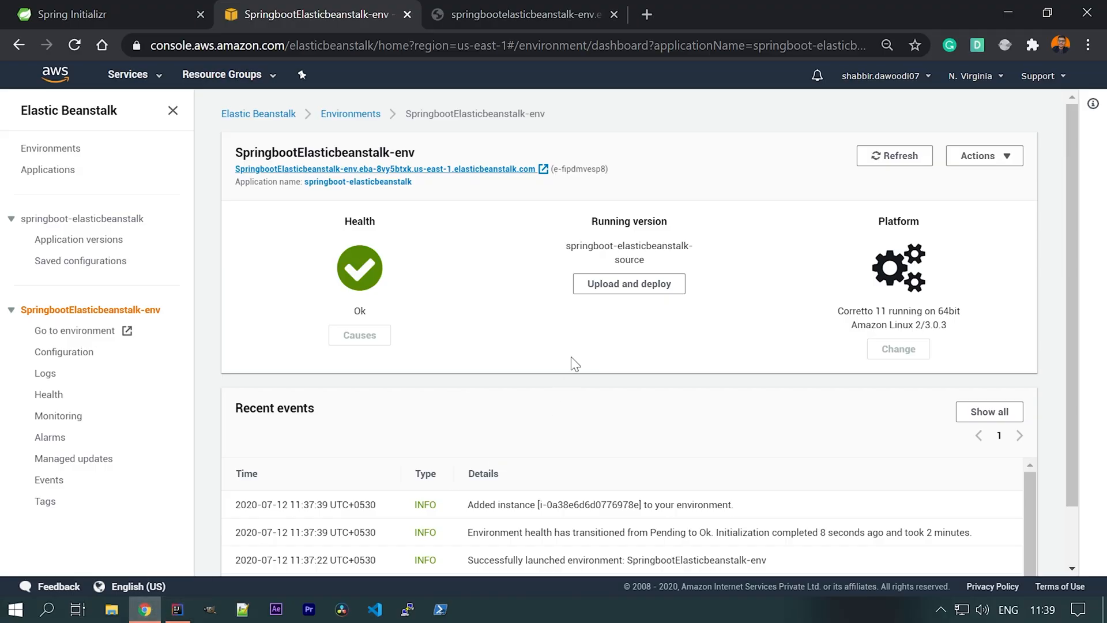
{"action": "scroll", "coordinate": [289, 372], "scroll_direction": "down", "scroll_amount": 1}
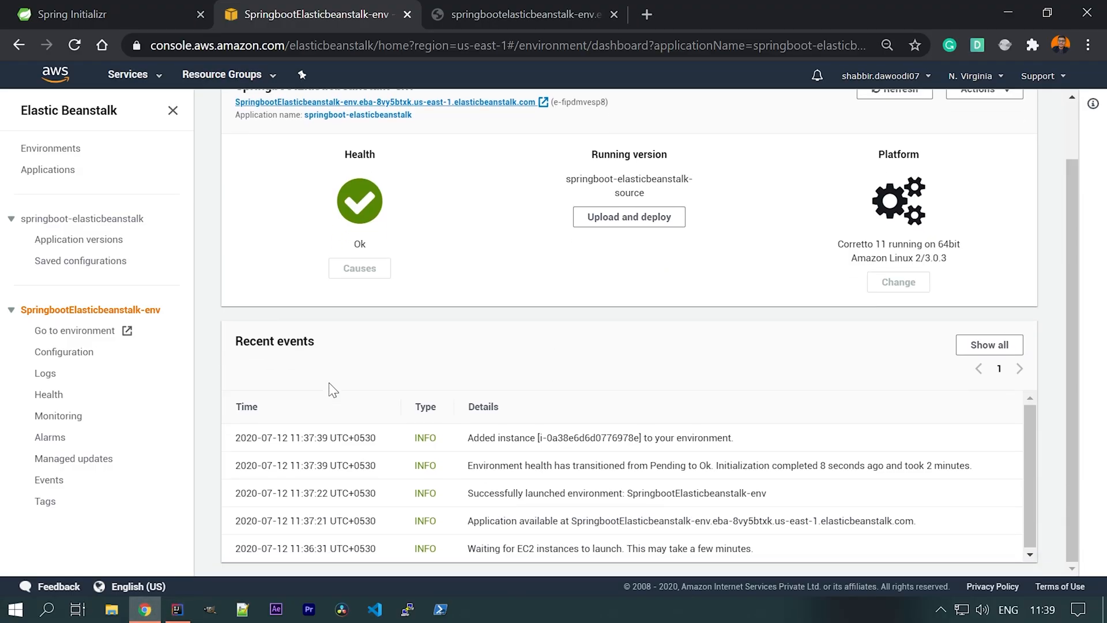
{"action": "scroll", "coordinate": [474, 392], "scroll_direction": "up", "scroll_amount": 1}
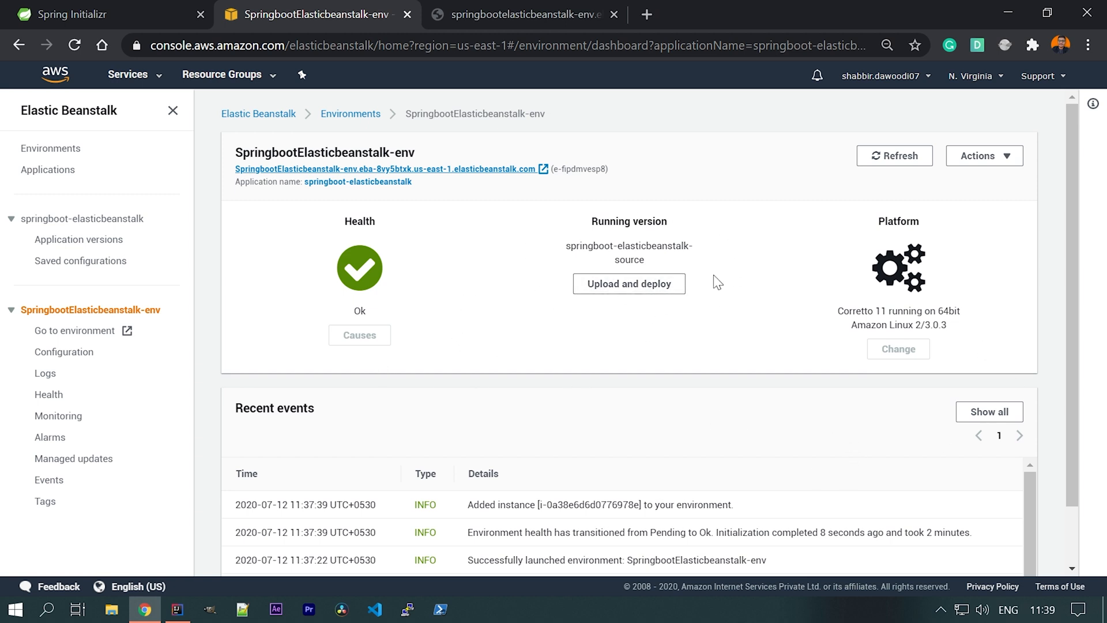
{"action": "left_click", "coordinate": [644, 294]}
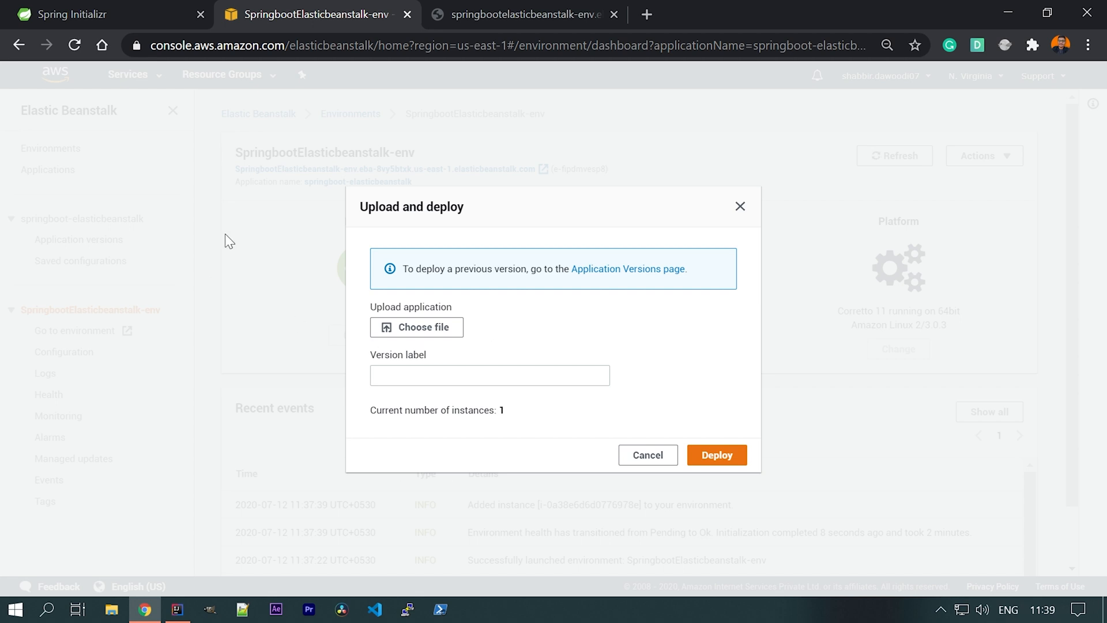
{"action": "left_click", "coordinate": [413, 329]}
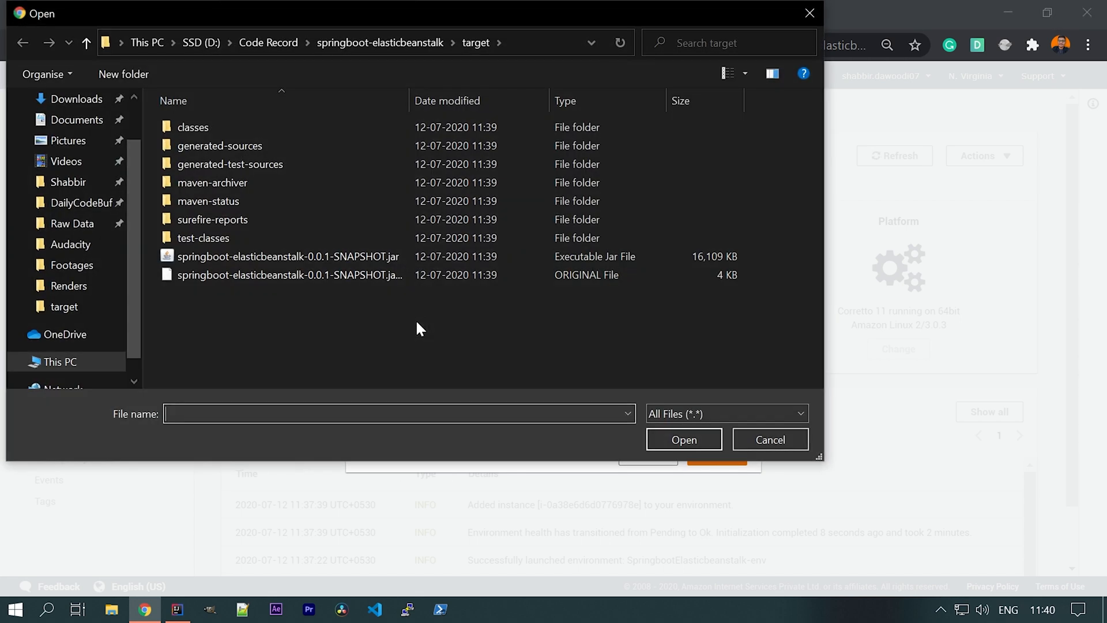
{"action": "left_click", "coordinate": [382, 321]}
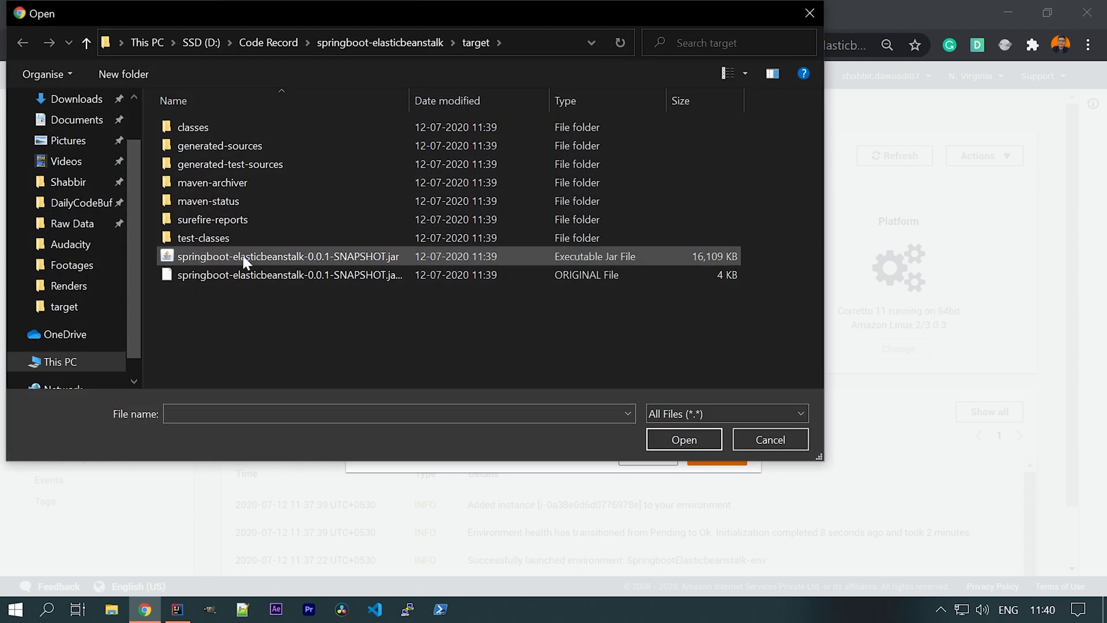
{"action": "double_click", "coordinate": [244, 258]}
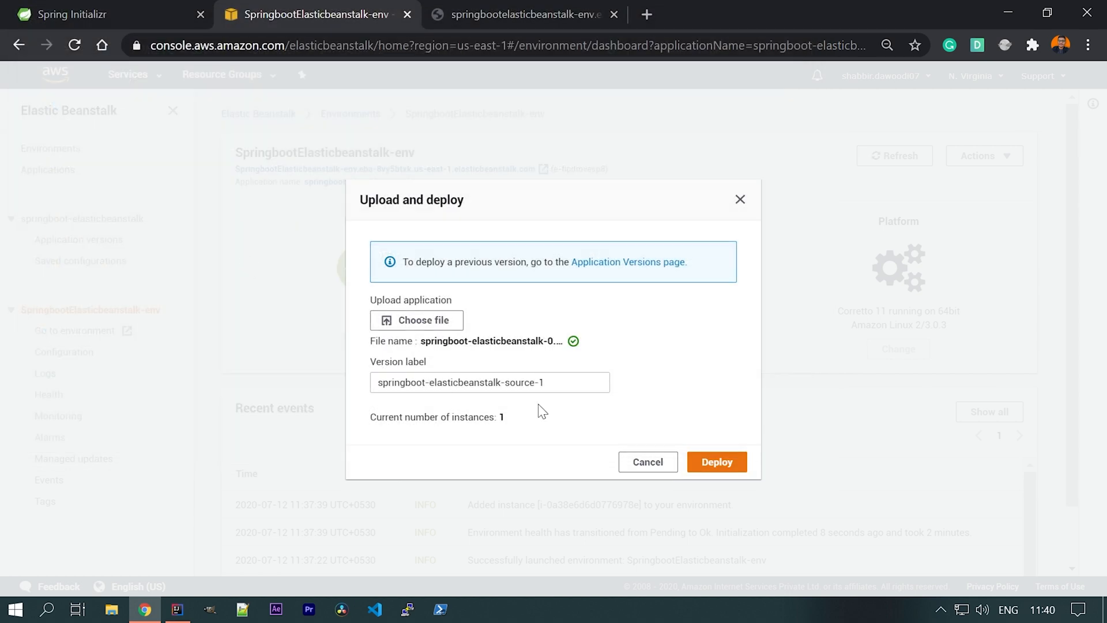
{"action": "left_click", "coordinate": [721, 467]}
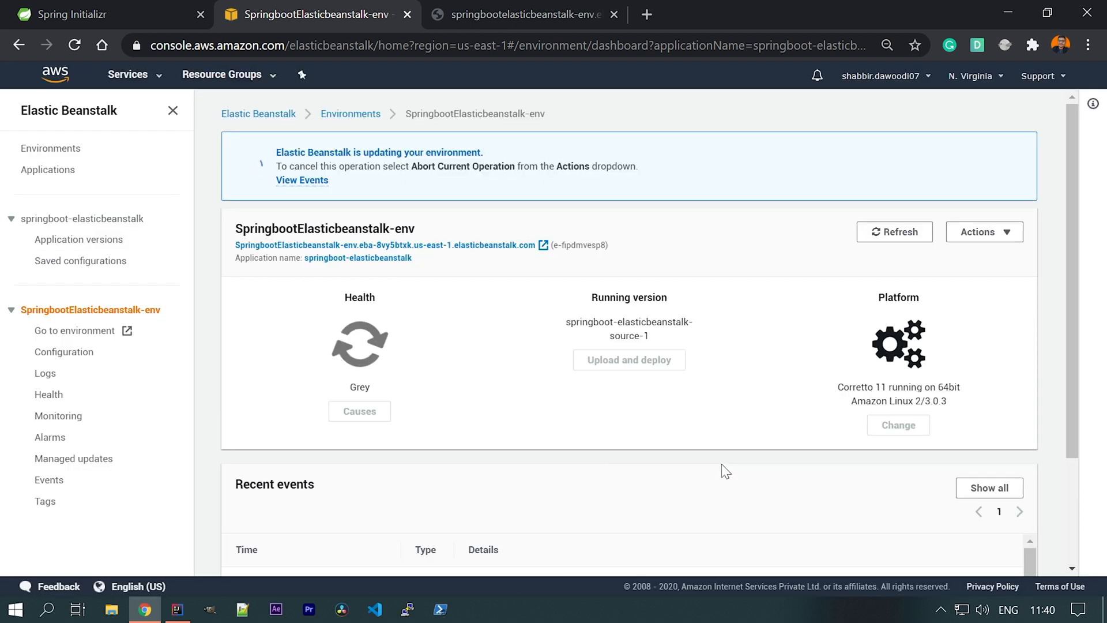
{"action": "scroll", "coordinate": [565, 400], "scroll_direction": "down", "scroll_amount": 3}
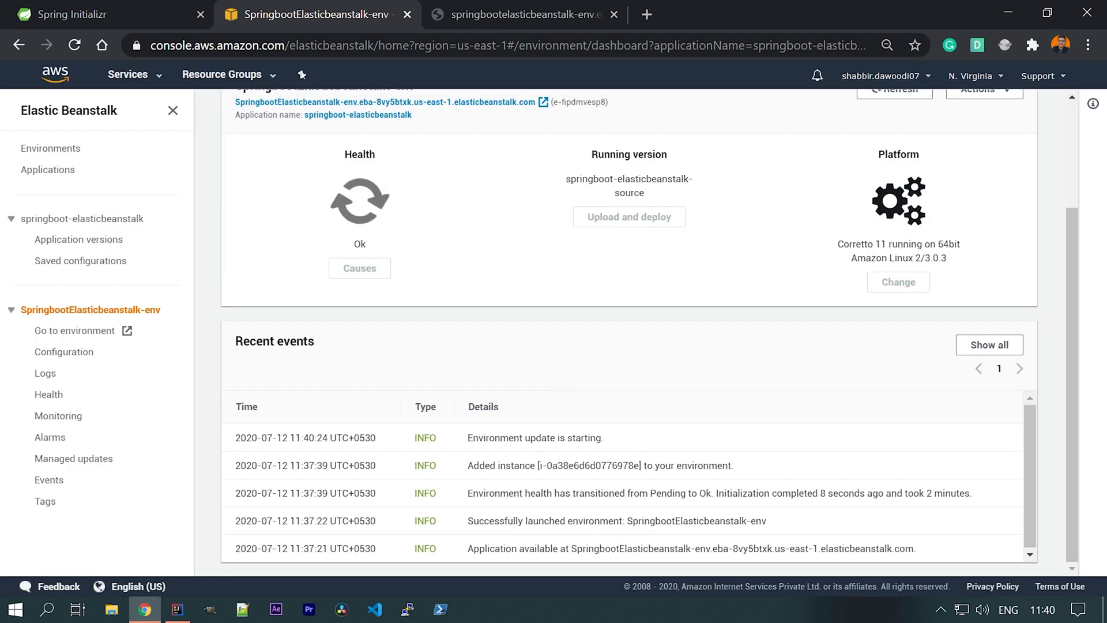
Follow the redeployment in the environment's recent events and read the entries about the environment update
{"action": "left_click_drag", "start_coordinate": [734, 494], "coordinate": [240, 437]}
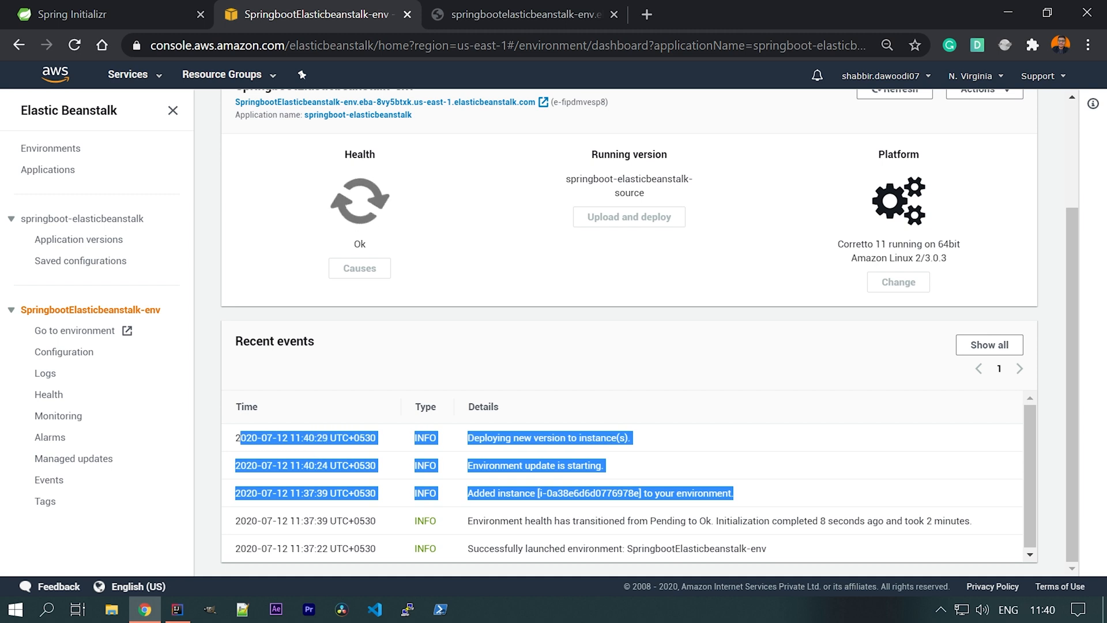
{"action": "left_click", "coordinate": [817, 494]}
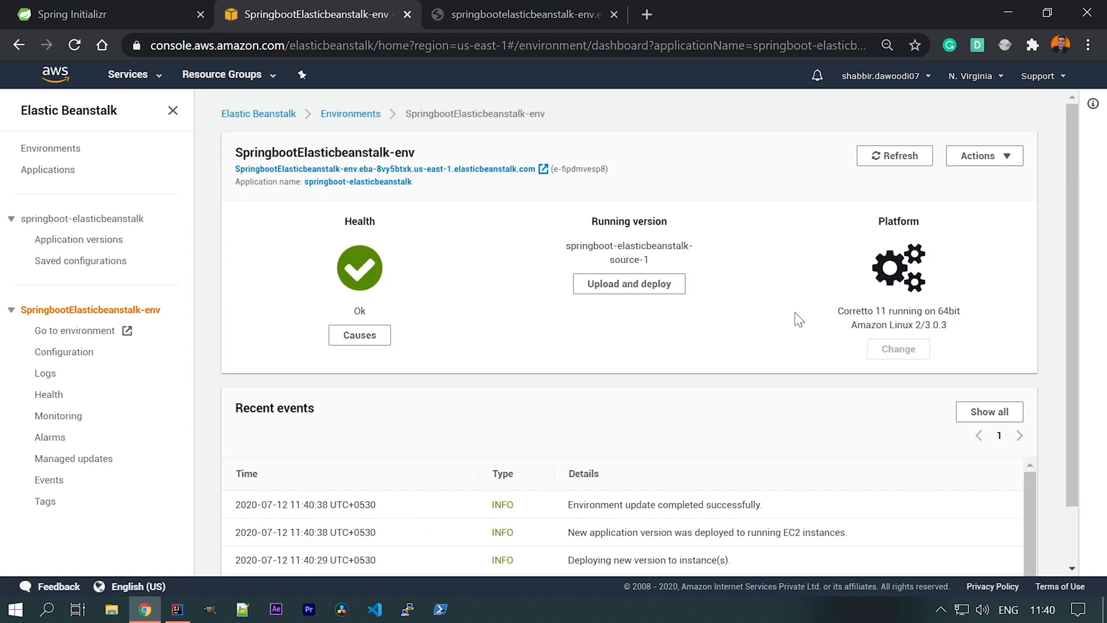
{"action": "left_click_drag", "start_coordinate": [573, 505], "coordinate": [711, 505]}
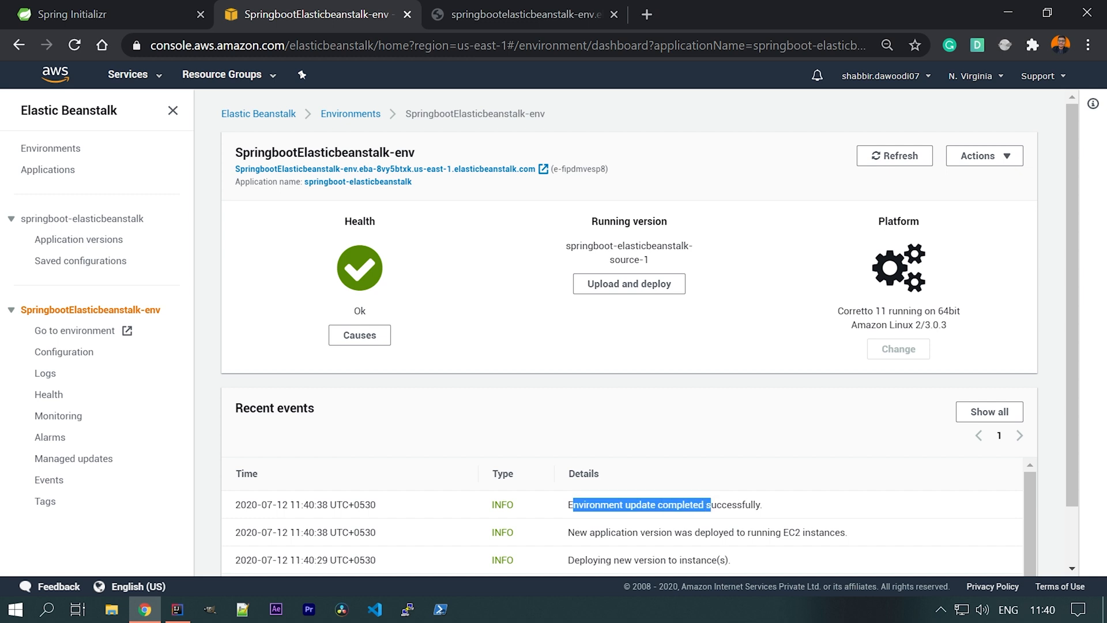
{"action": "left_click", "coordinate": [811, 515]}
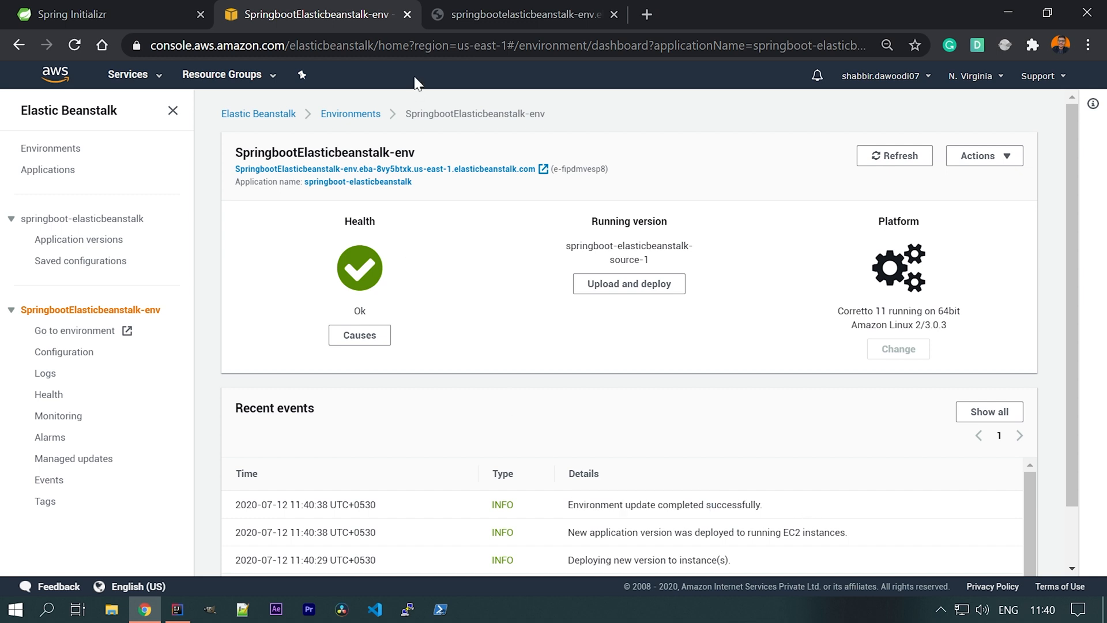
Reload the deployed application's page, enlarge it to 300% and read the message it returns
{"action": "left_click", "coordinate": [521, 20]}
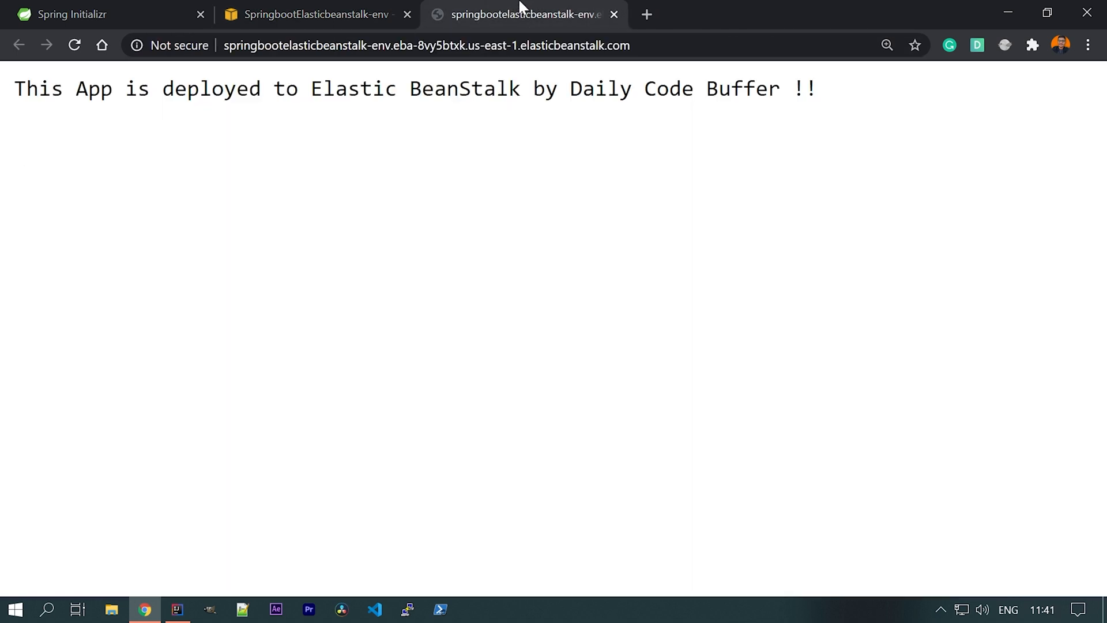
{"action": "left_click", "coordinate": [74, 46]}
{"action": "key", "text": "ctrl+plus"}
{"action": "key", "text": "ctrl+plus"}
{"action": "key", "text": "ctrl+plus"}
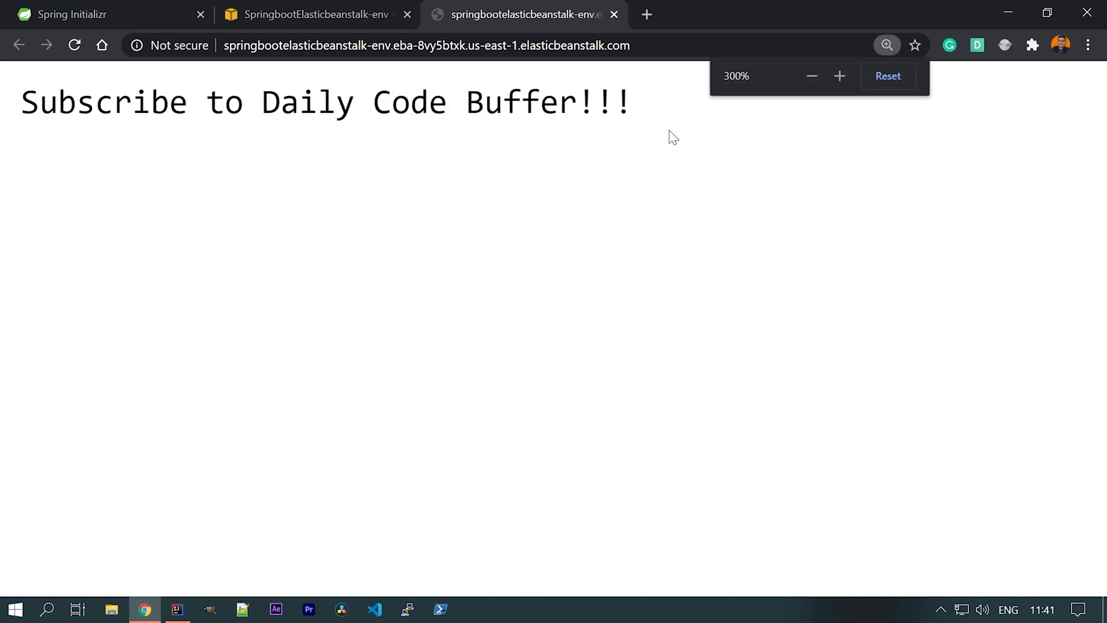
{"action": "left_click_drag", "start_coordinate": [651, 118], "coordinate": [115, 179]}
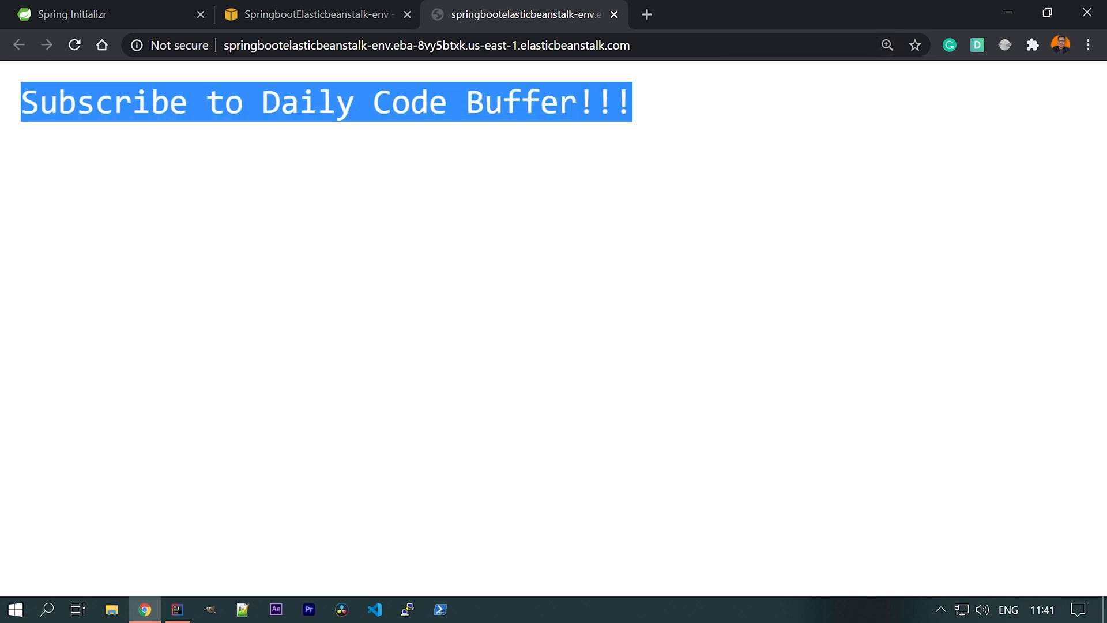
{"action": "left_click", "coordinate": [152, 201]}
Open the application versions of springboot-elasticbeanstalk and examine the version labels and where each one is deployed
{"action": "key", "text": "ctrl+shift+Tab"}
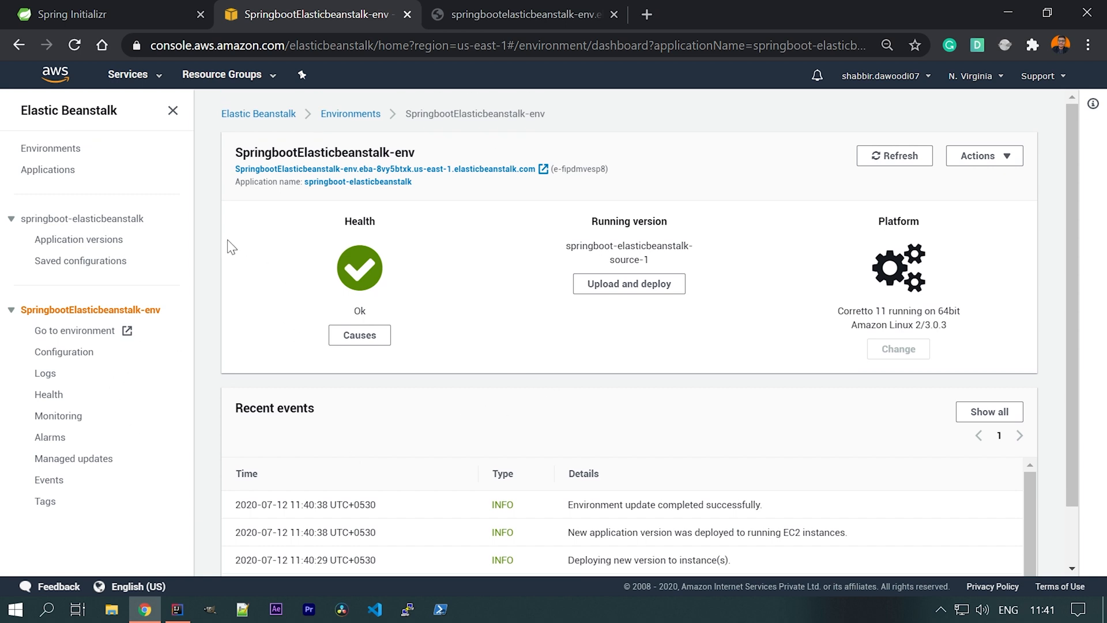
{"action": "left_click", "coordinate": [70, 240]}
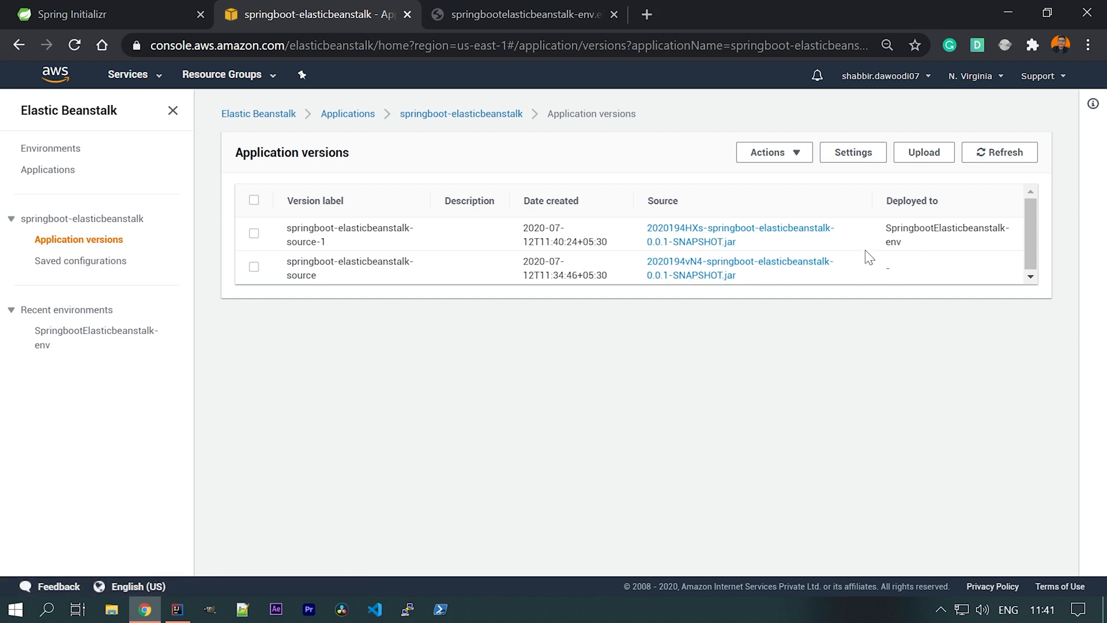
{"action": "left_click_drag", "start_coordinate": [320, 279], "coordinate": [284, 272]}
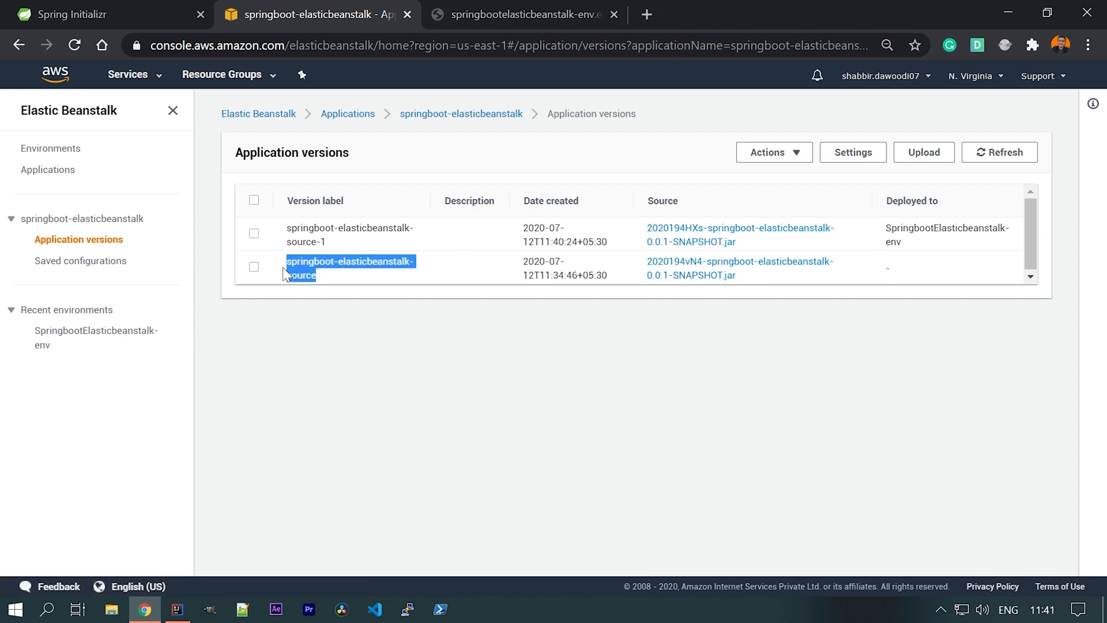
{"action": "triple_click", "coordinate": [912, 245]}
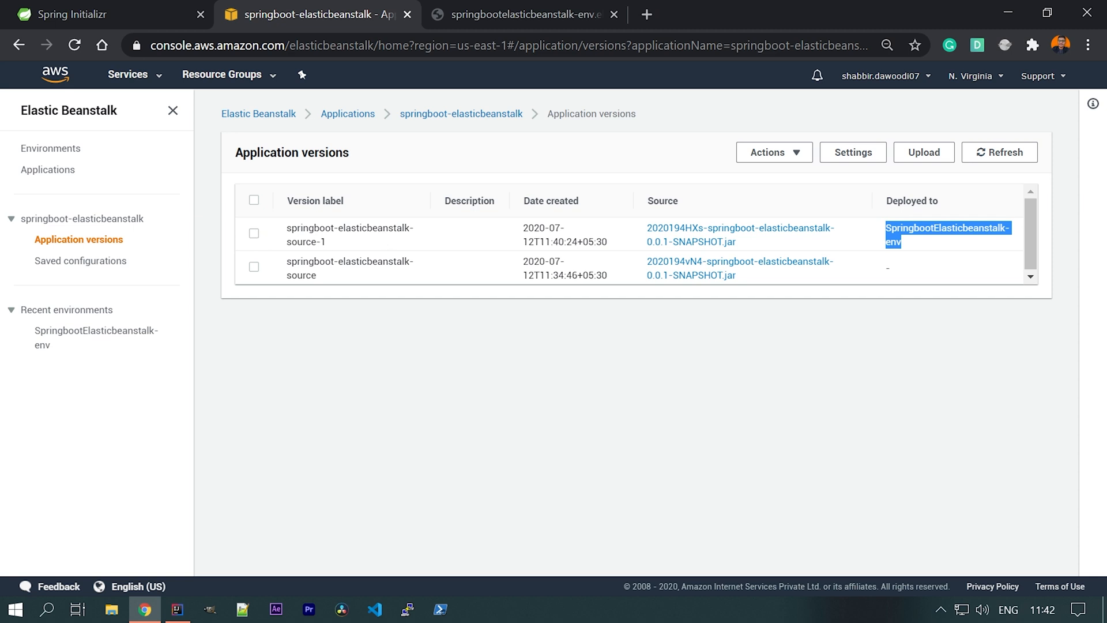
{"action": "left_click", "coordinate": [876, 251]}
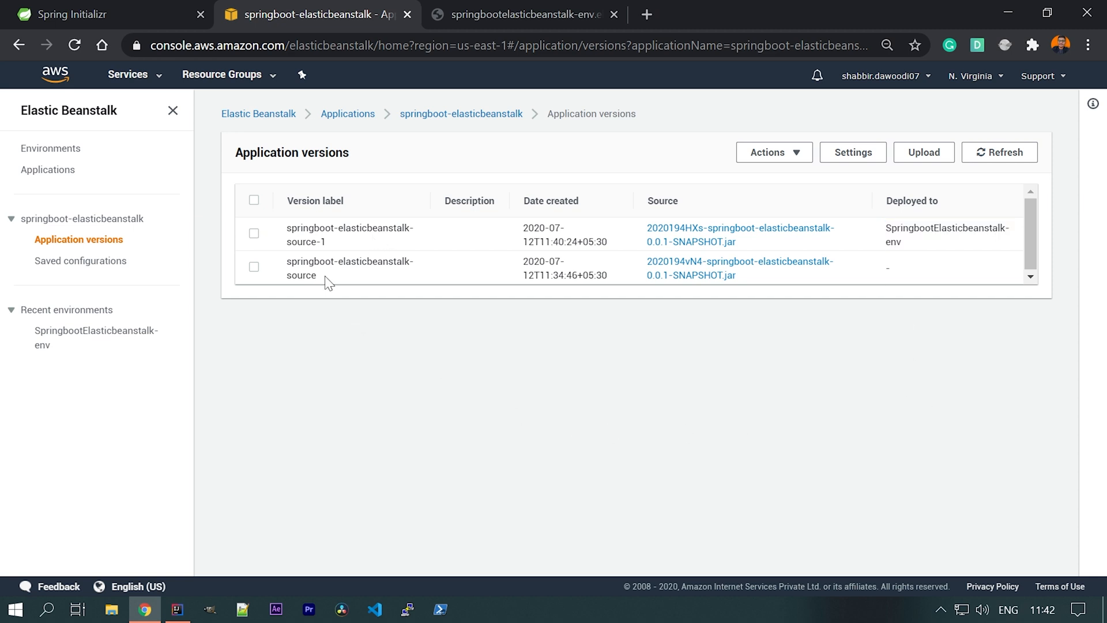
{"action": "left_click_drag", "start_coordinate": [317, 276], "coordinate": [287, 259]}
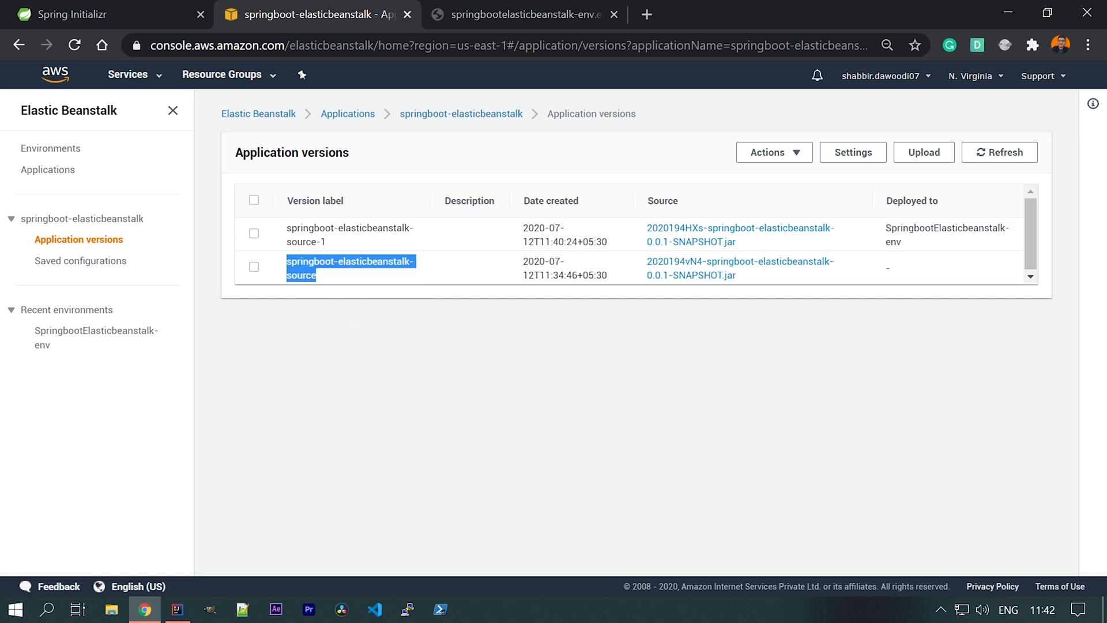
{"action": "left_click", "coordinate": [302, 313]}
Deploy the earlier version springboot-elasticbeanstalk-source to the SpringbootElasticbeanstalk-env environment
{"action": "left_click", "coordinate": [254, 267]}
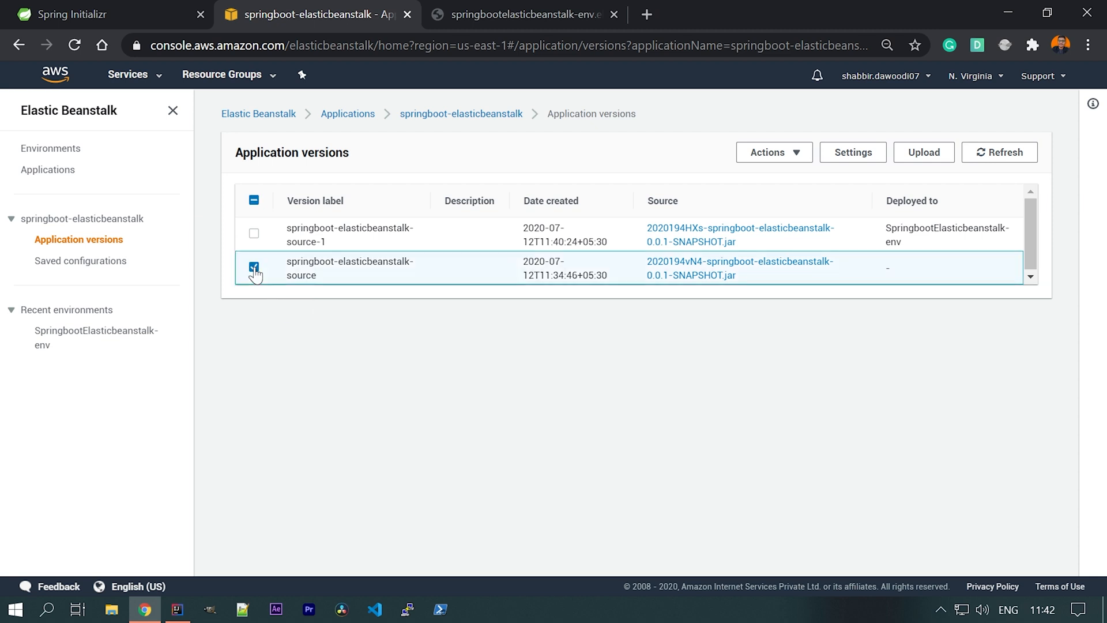
{"action": "left_click", "coordinate": [799, 158]}
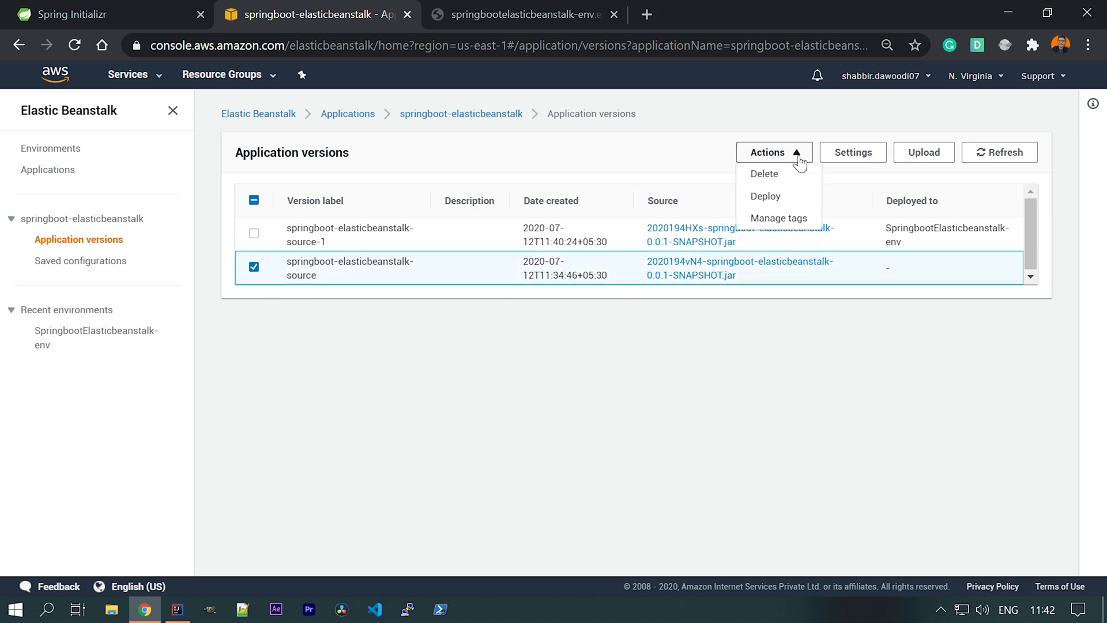
{"action": "left_click", "coordinate": [777, 199]}
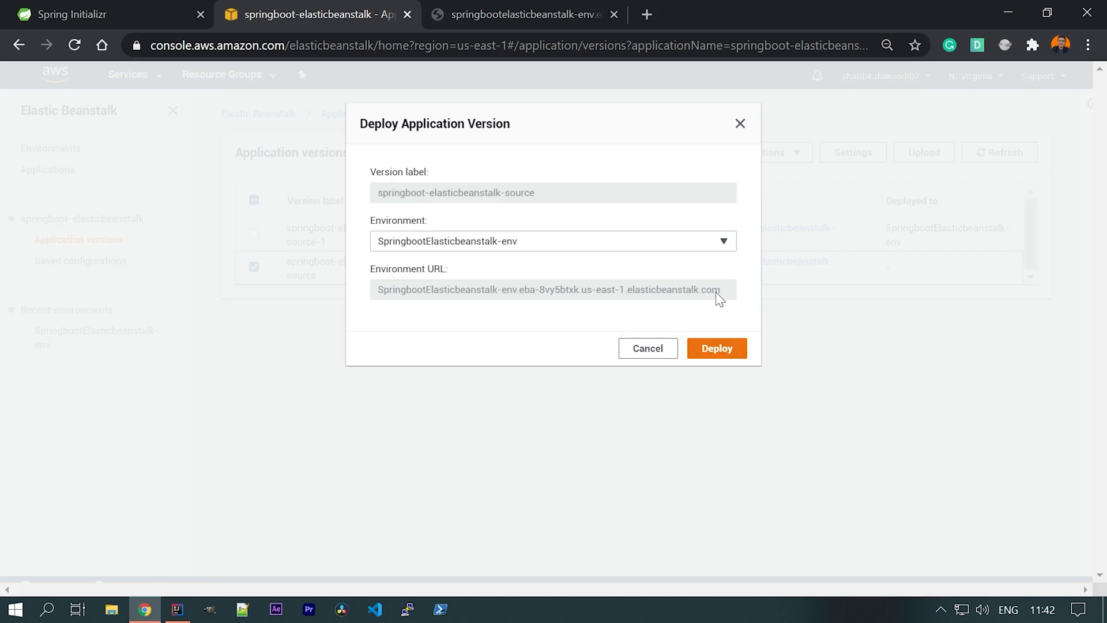
{"action": "left_click", "coordinate": [724, 242]}
{"action": "left_click", "coordinate": [724, 243]}
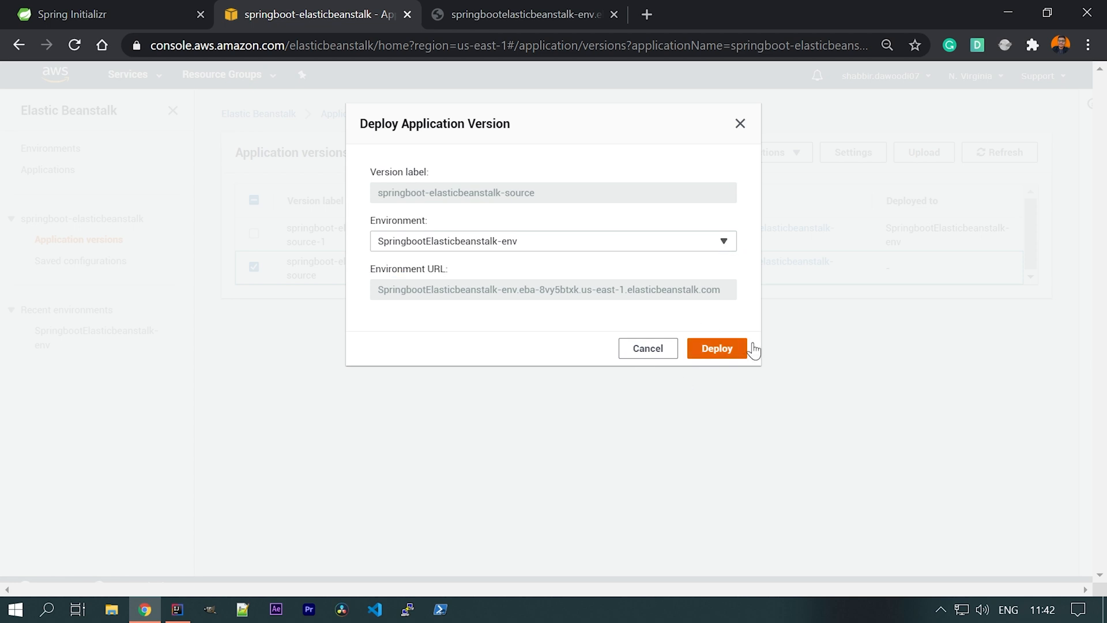
{"action": "left_click", "coordinate": [710, 352]}
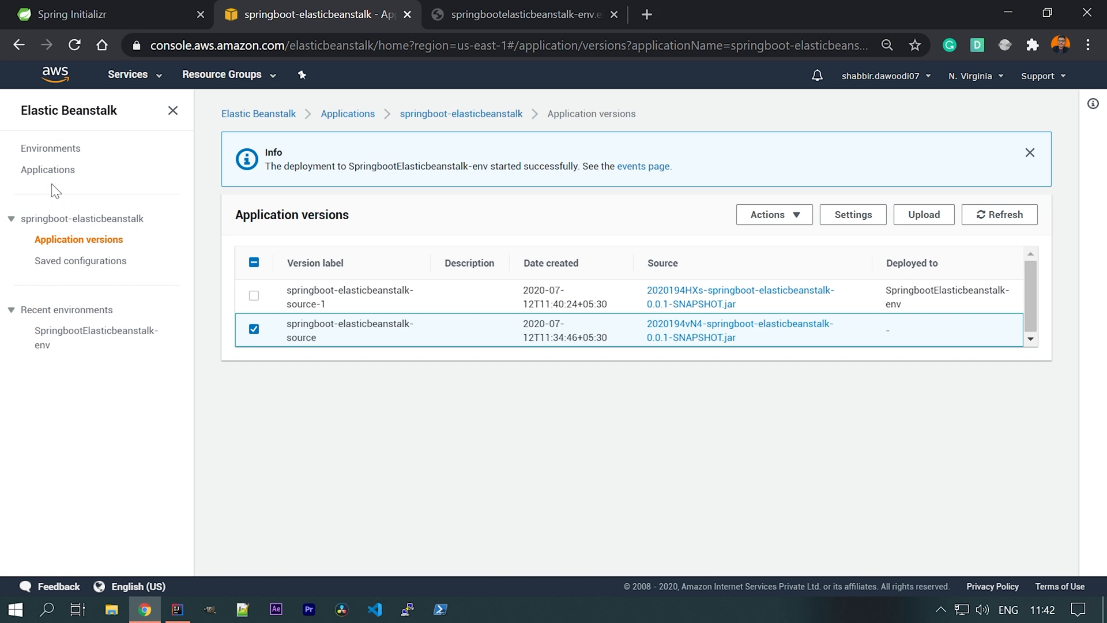
Open the SpringbootElasticbeanstalk-env dashboard from the environments list and check its running version and recent events
{"action": "left_click", "coordinate": [54, 151]}
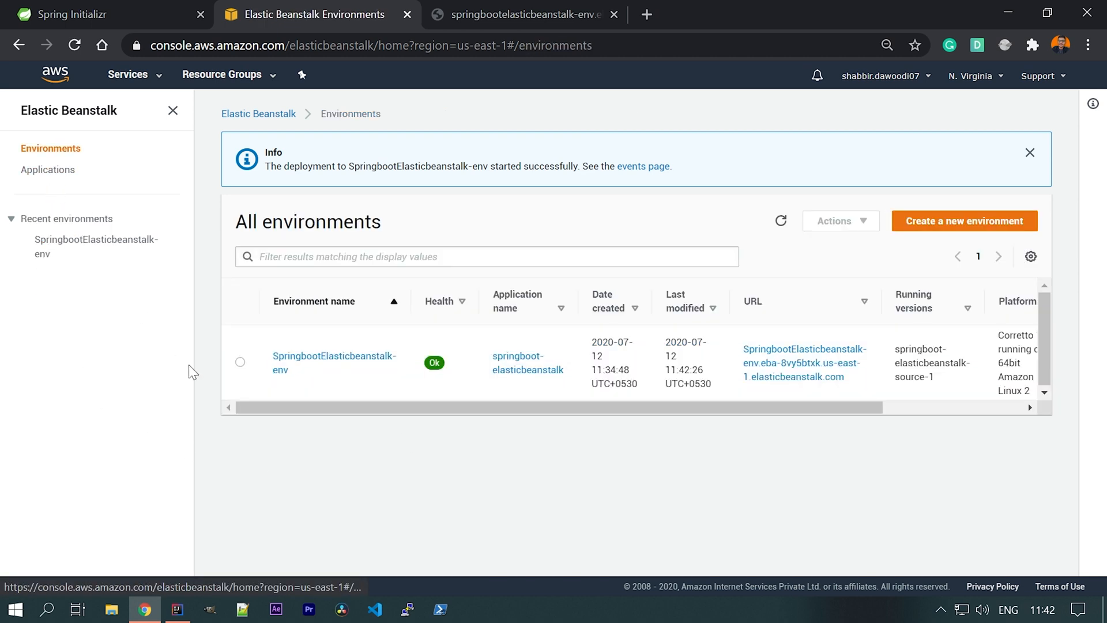
{"action": "left_click", "coordinate": [334, 359]}
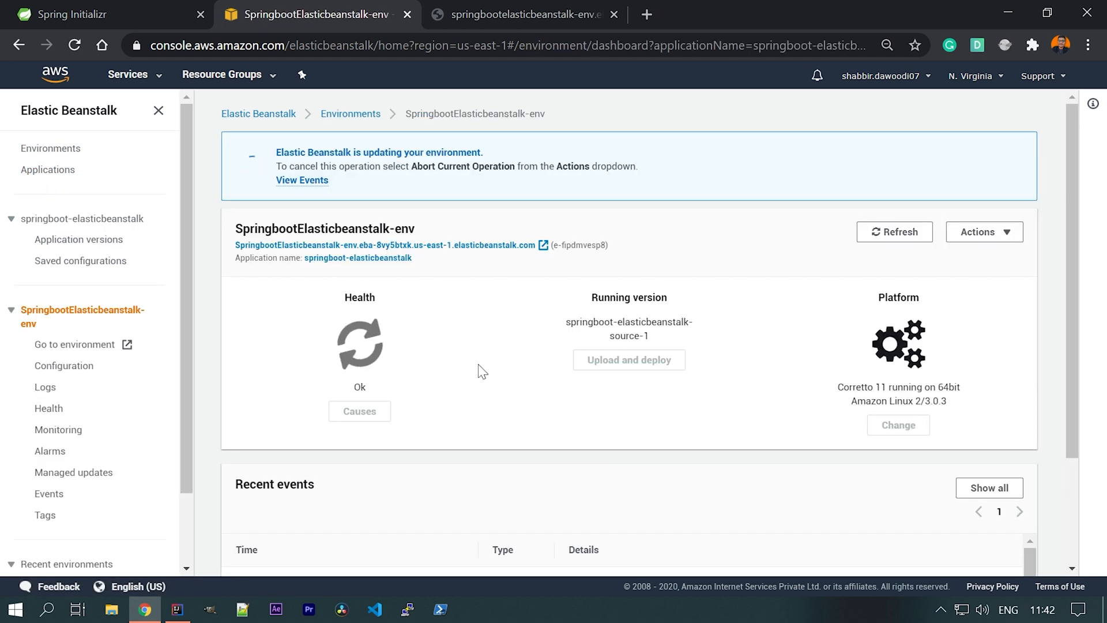
{"action": "scroll", "coordinate": [477, 371], "scroll_direction": "down", "scroll_amount": 3}
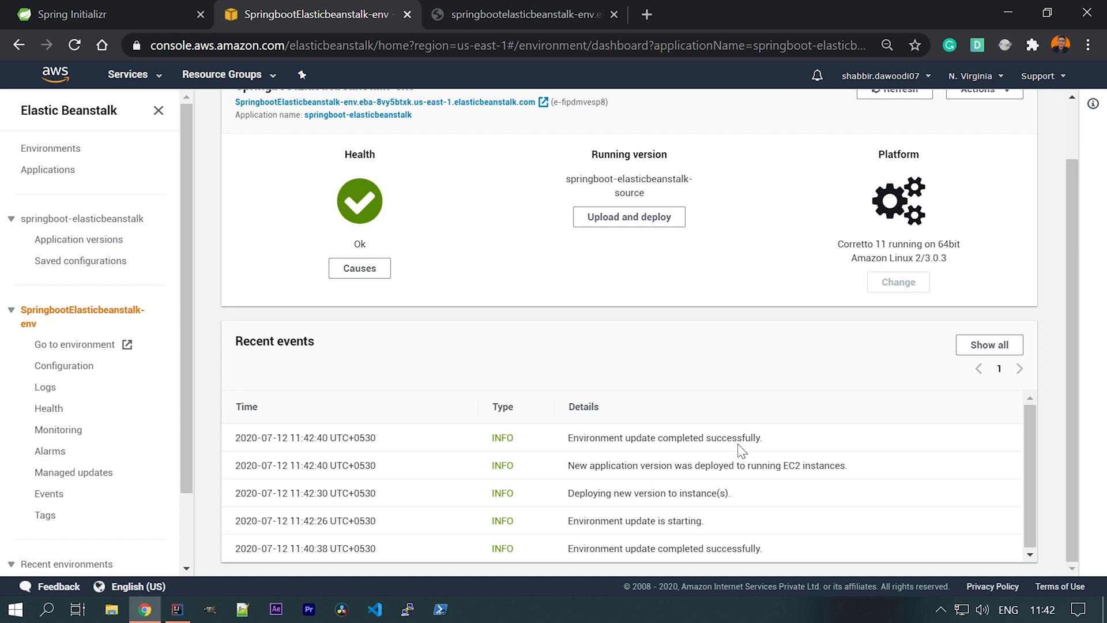
Reload the deployed application's page to check the rolled-back message, reducing the page zoom one level
{"action": "left_click", "coordinate": [485, 14]}
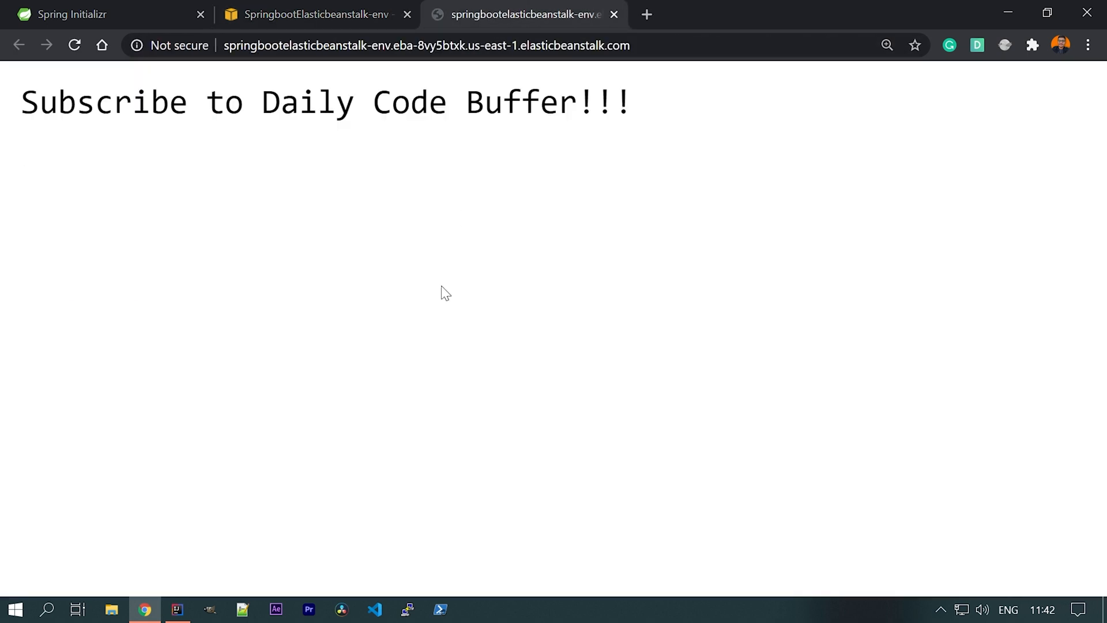
{"action": "left_click", "coordinate": [75, 46]}
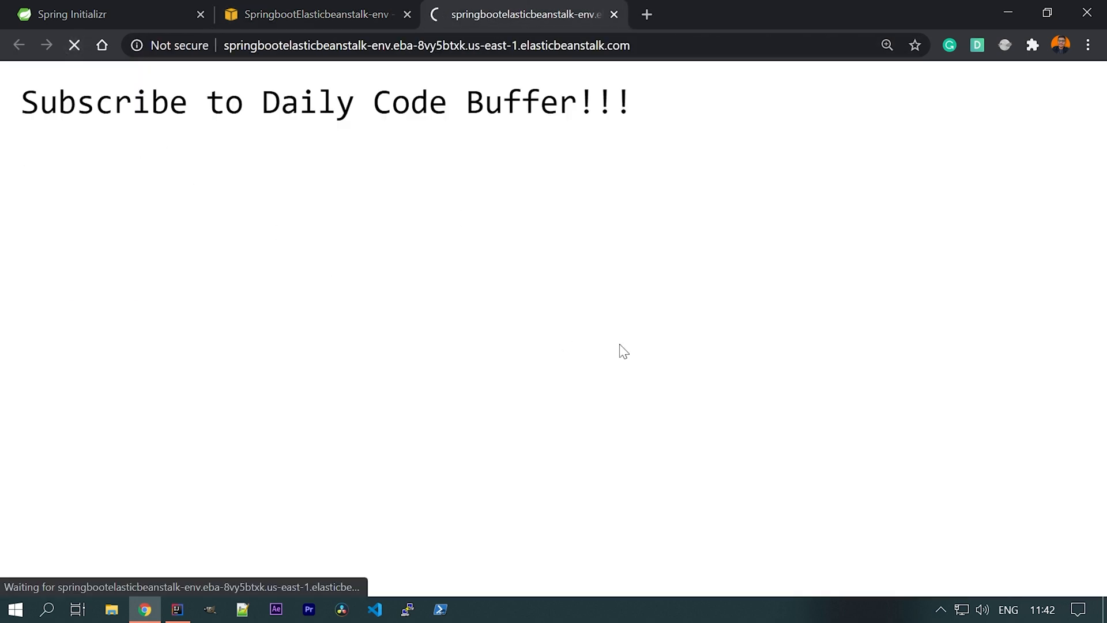
{"action": "key", "text": "ctrl+minus"}
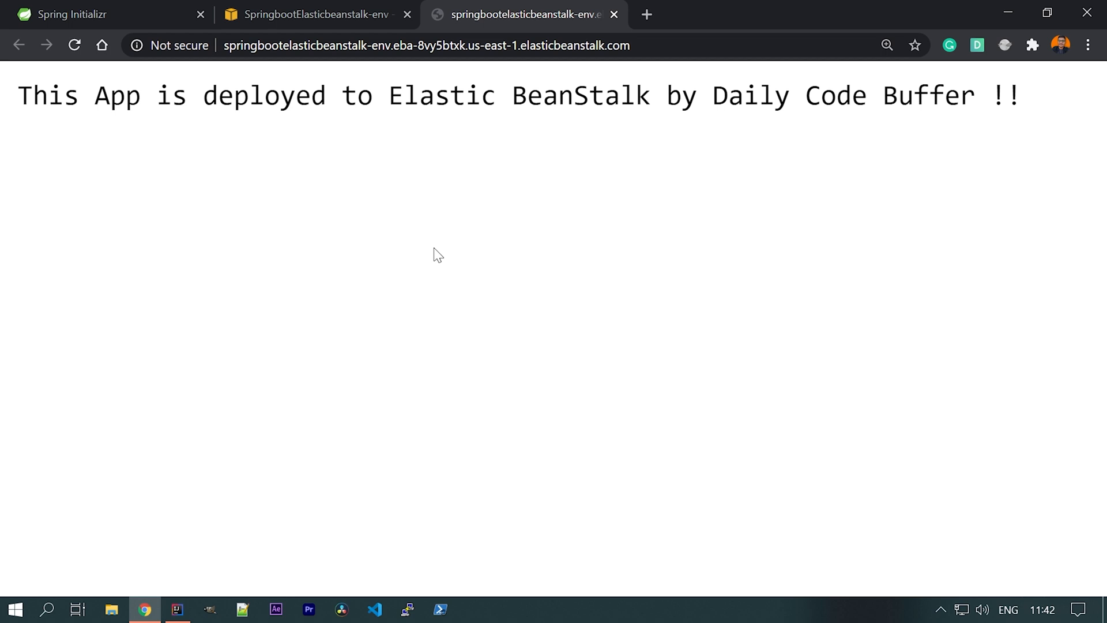
Return to the environment in the AWS console and request the last 100 lines of its logs
{"action": "key", "text": "ctrl+shift+Tab"}
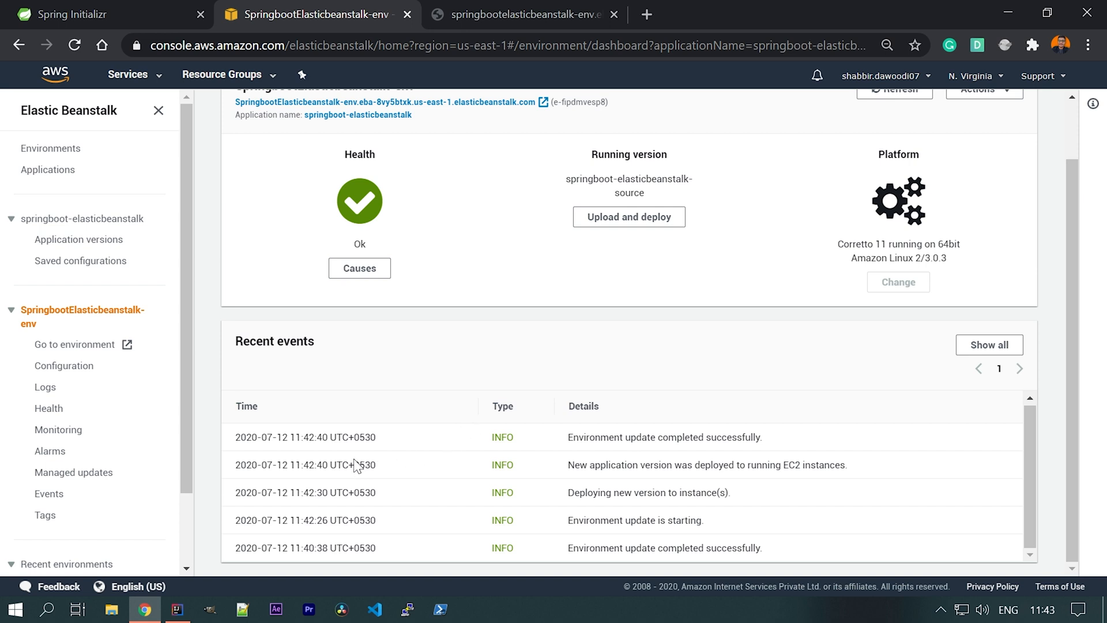
{"action": "left_click", "coordinate": [47, 388]}
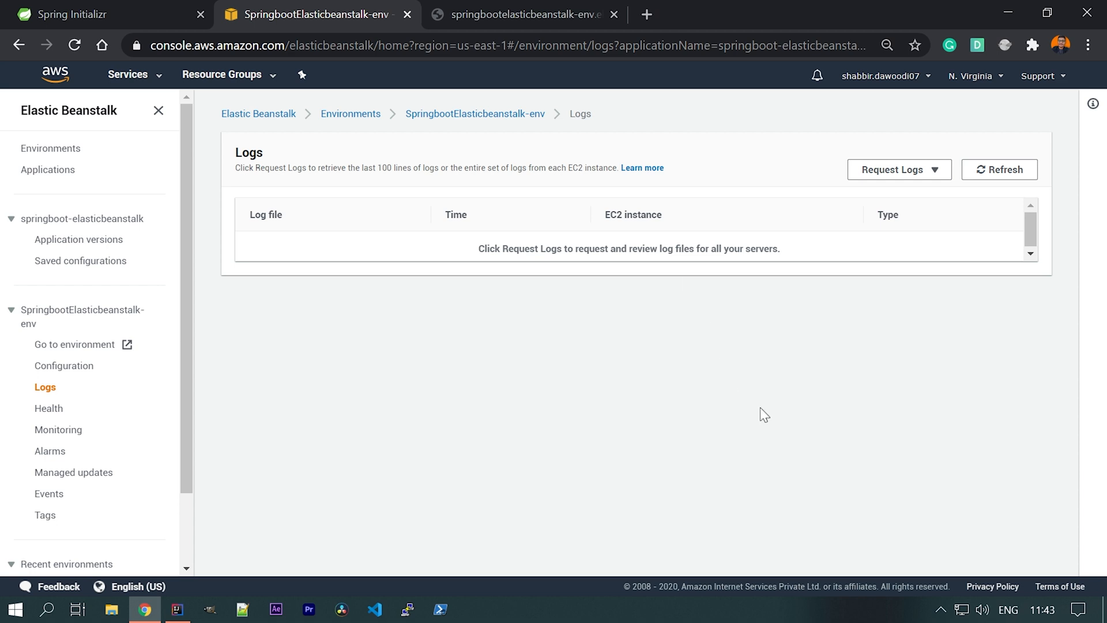
{"action": "left_click", "coordinate": [925, 171]}
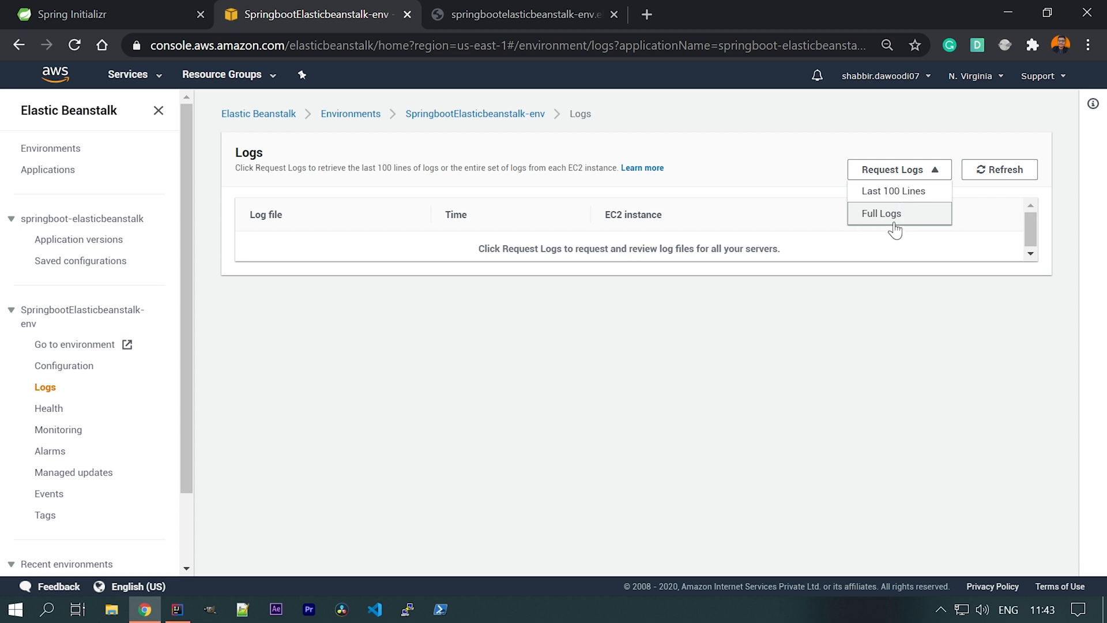
{"action": "left_click", "coordinate": [903, 193]}
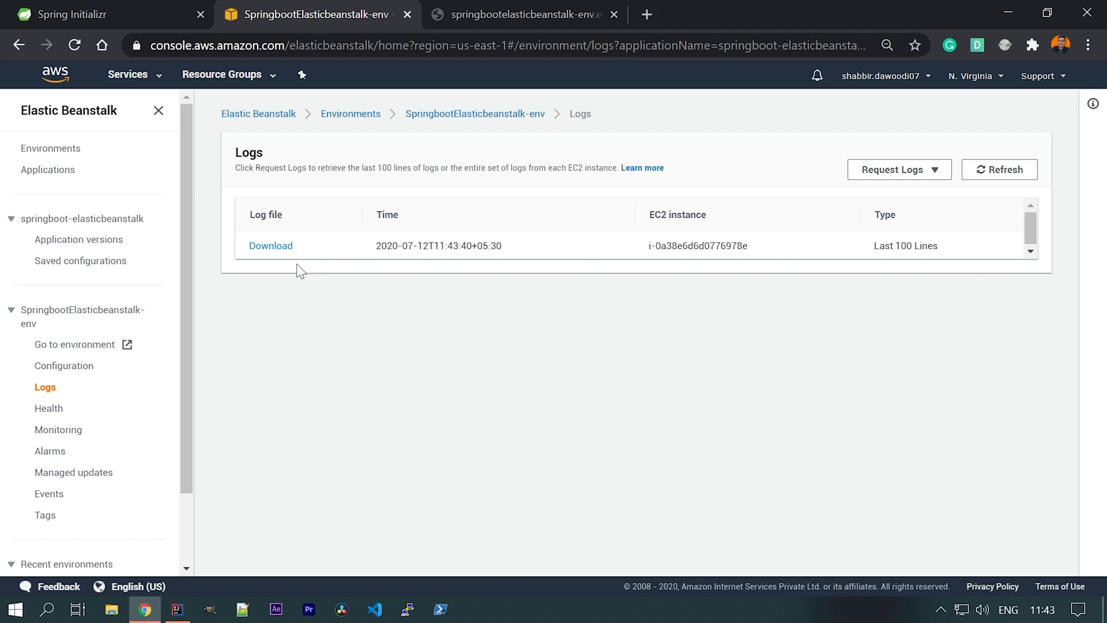
Open the retrieved log file, read through to its end and close it
{"action": "left_click", "coordinate": [266, 247]}
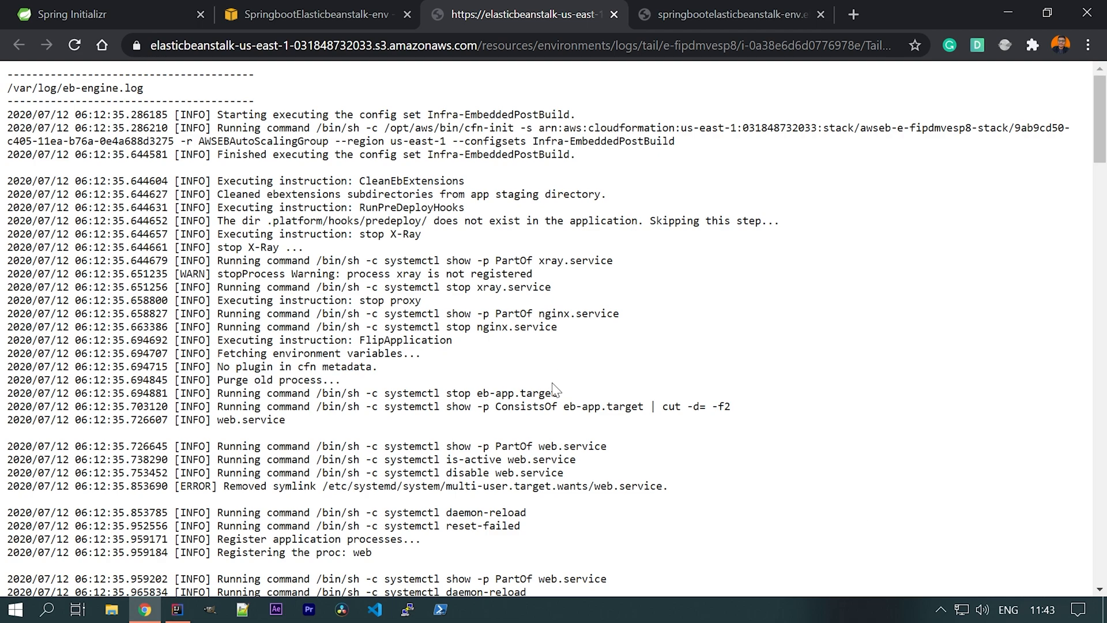
{"action": "scroll", "coordinate": [554, 391], "scroll_direction": "down", "scroll_amount": 20}
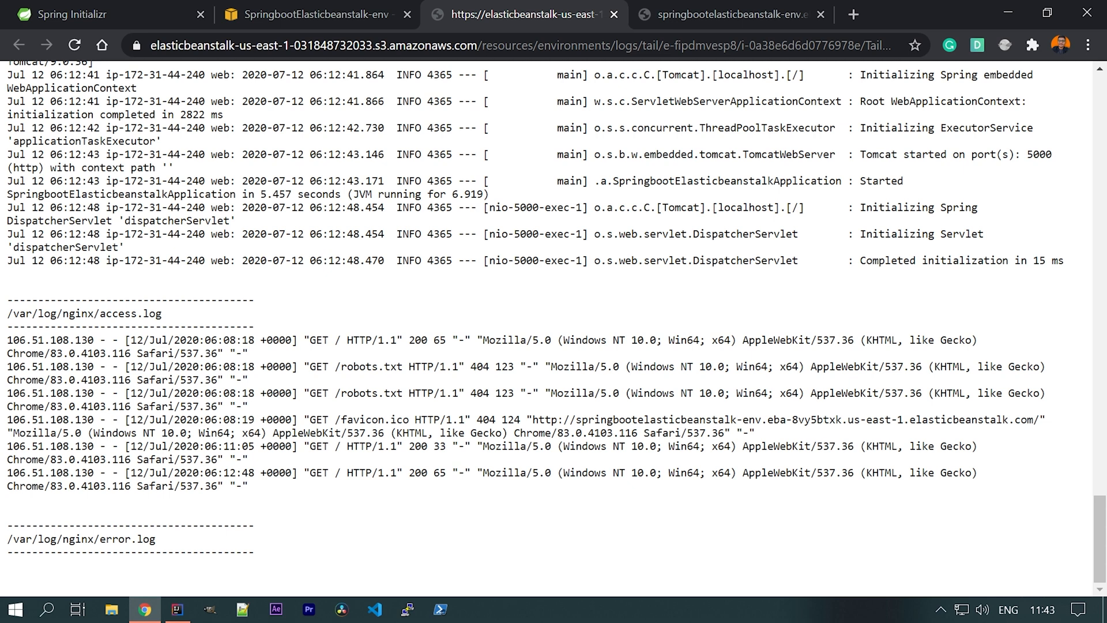
{"action": "key", "text": "ctrl+w"}
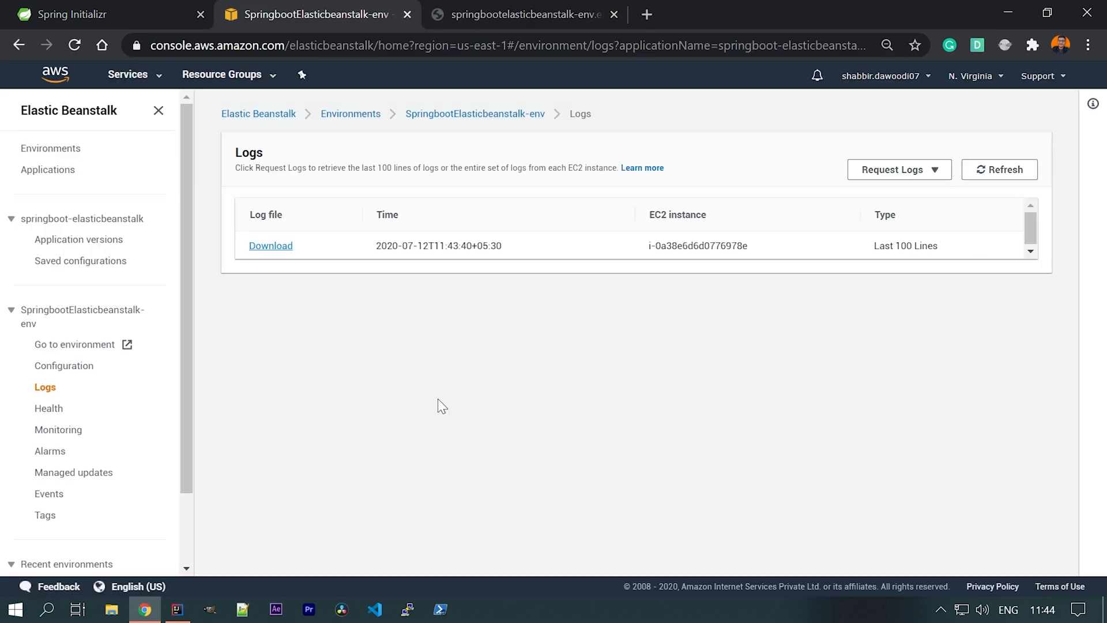
Review the environment's enhanced health overview and its monitoring graphs for health, CPU utilization and network traffic
{"action": "scroll", "coordinate": [57, 454], "scroll_direction": "down", "scroll_amount": 1}
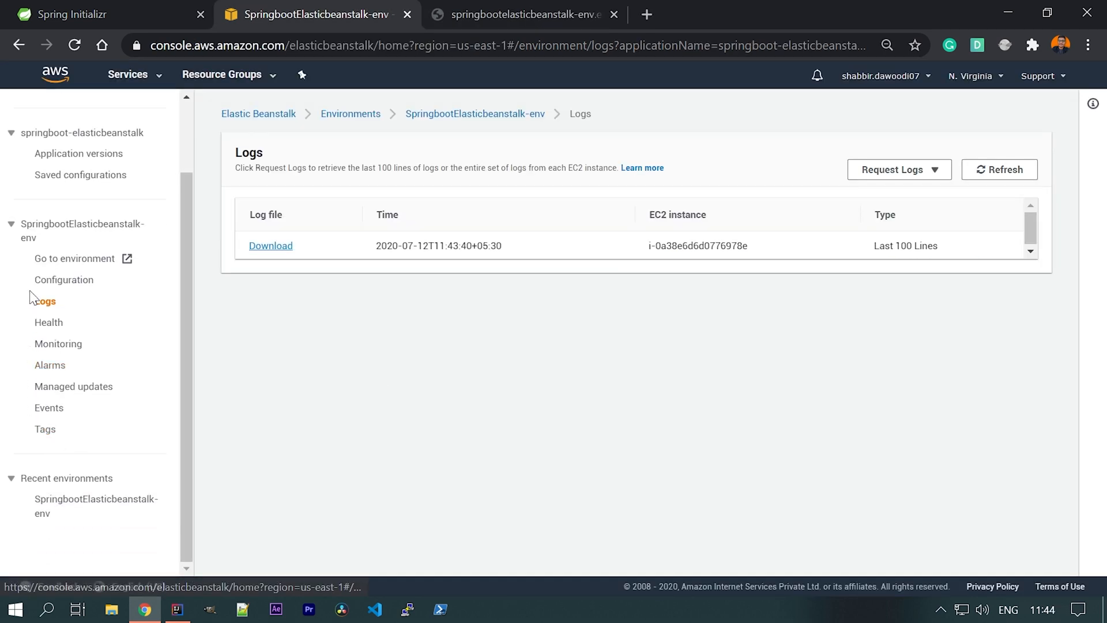
{"action": "left_click", "coordinate": [52, 322]}
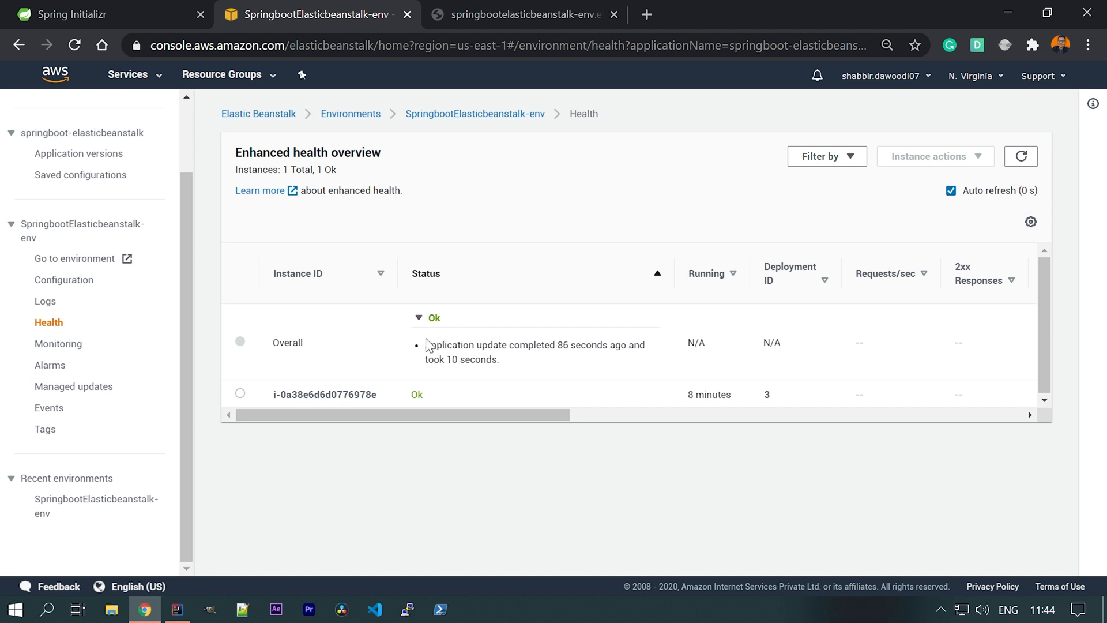
{"action": "left_click", "coordinate": [58, 343]}
{"action": "scroll", "coordinate": [485, 430], "scroll_direction": "down", "scroll_amount": 3}
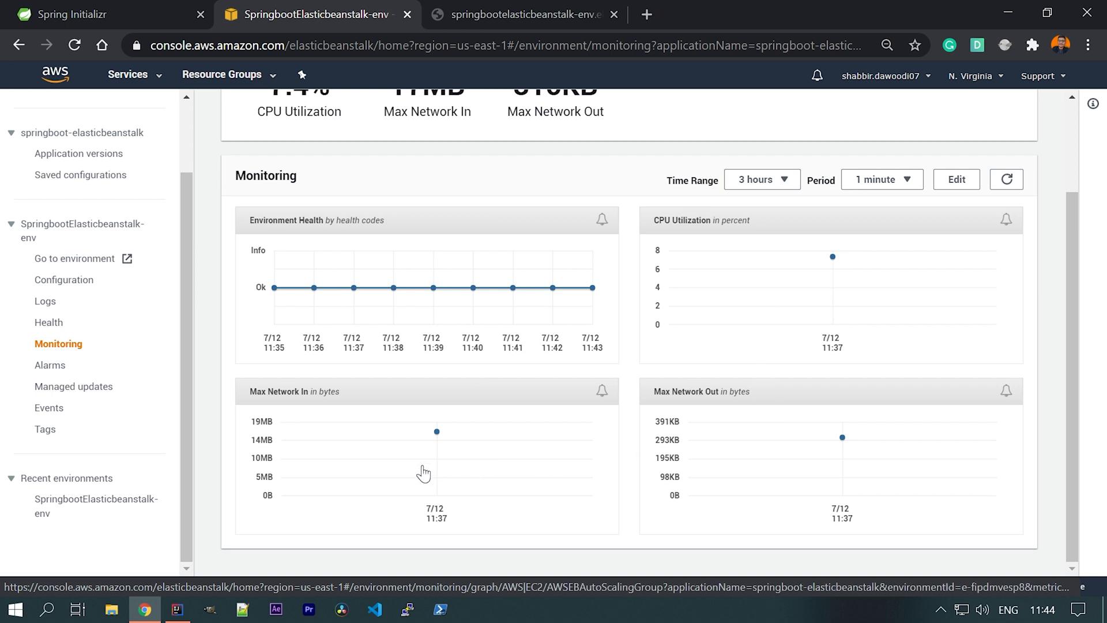
{"action": "scroll", "coordinate": [293, 384], "scroll_direction": "up", "scroll_amount": 2}
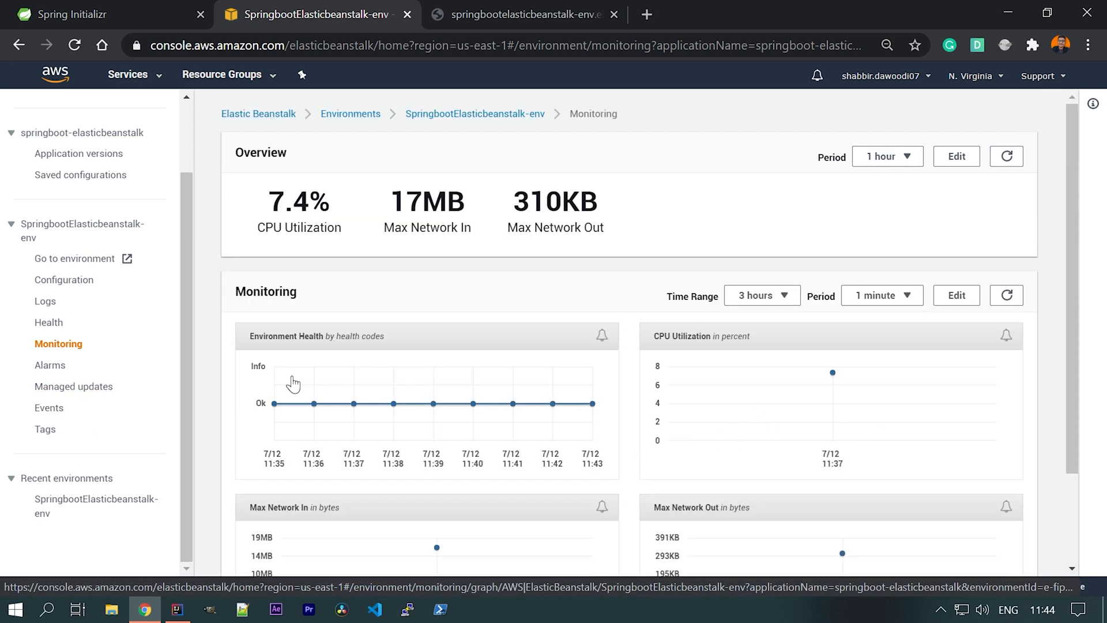